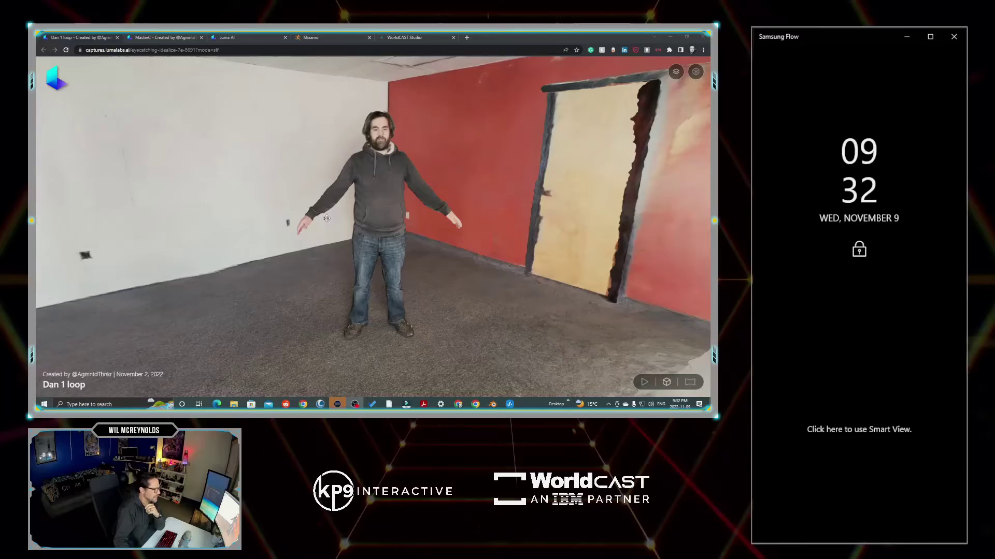
Step: Orbit around the captured scene of the standing man and view the MasterC figure capture
drag(388, 223, 300, 230)
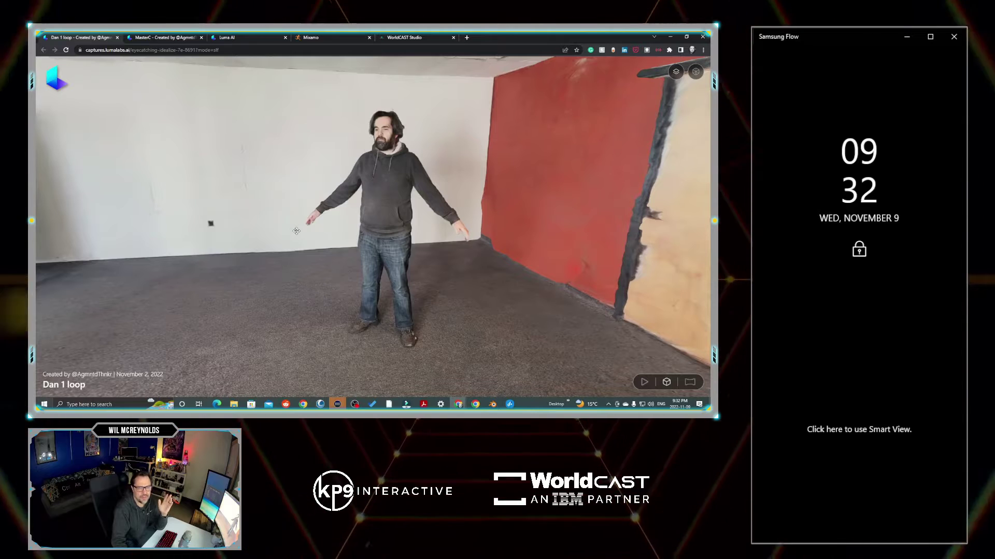
drag(296, 232, 294, 233)
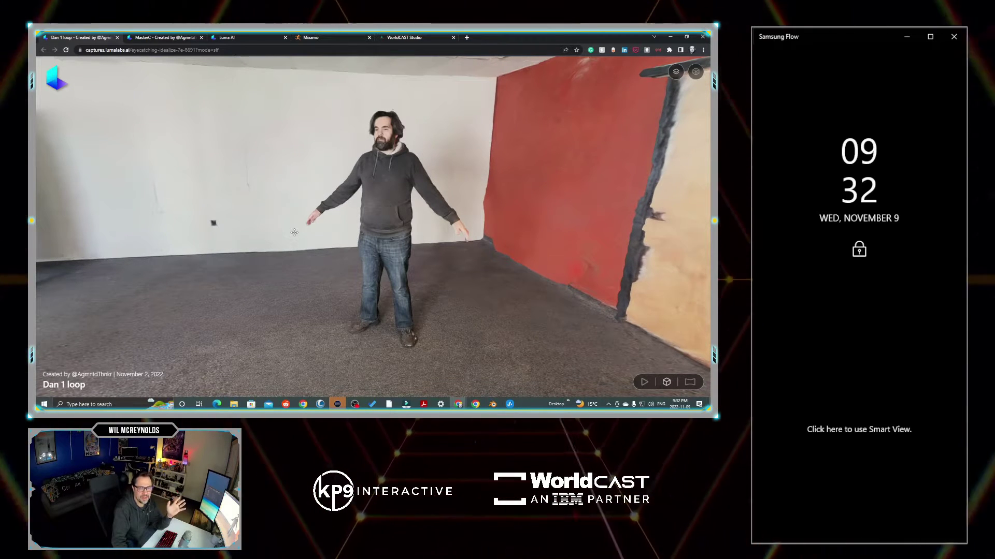
drag(344, 233, 242, 136)
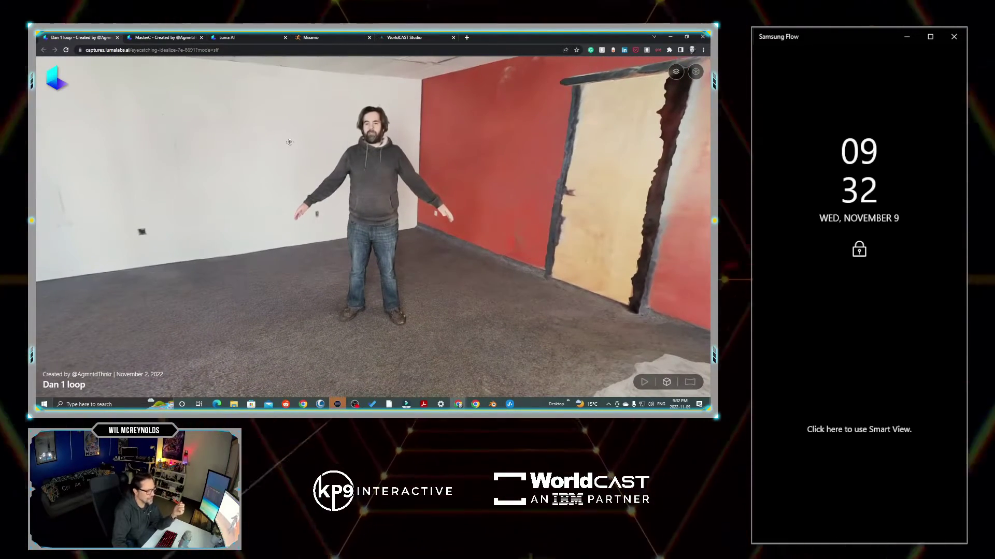
click(145, 37)
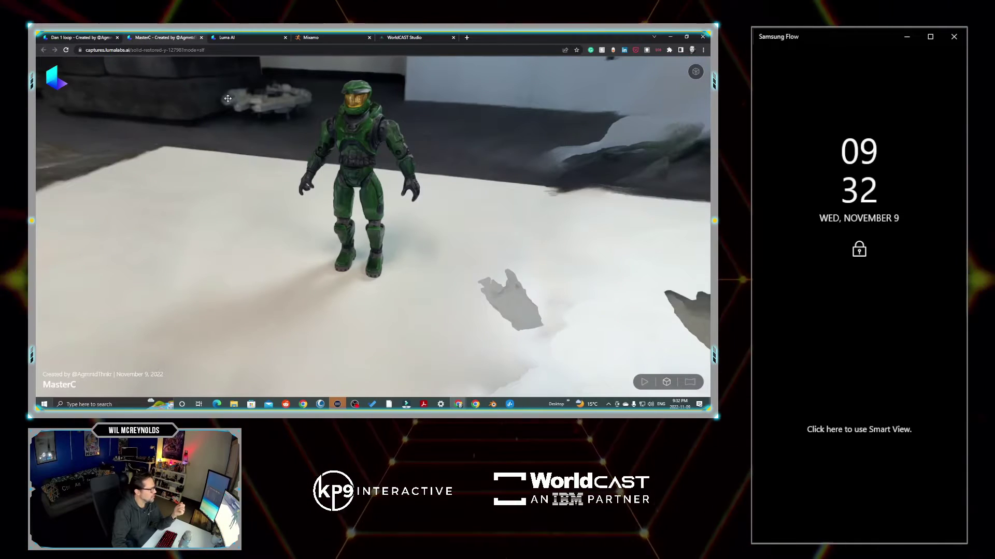
drag(217, 72, 259, 76)
Step: Download the one-loop capture of the man with outstretched arms from the Luma captures gallery as GLB
click(234, 36)
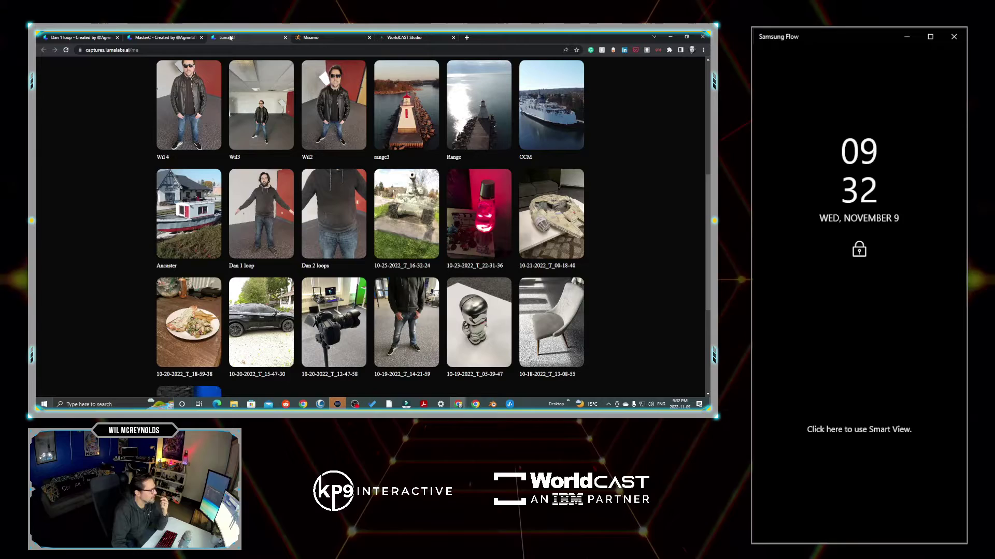
mouse_move(288, 175)
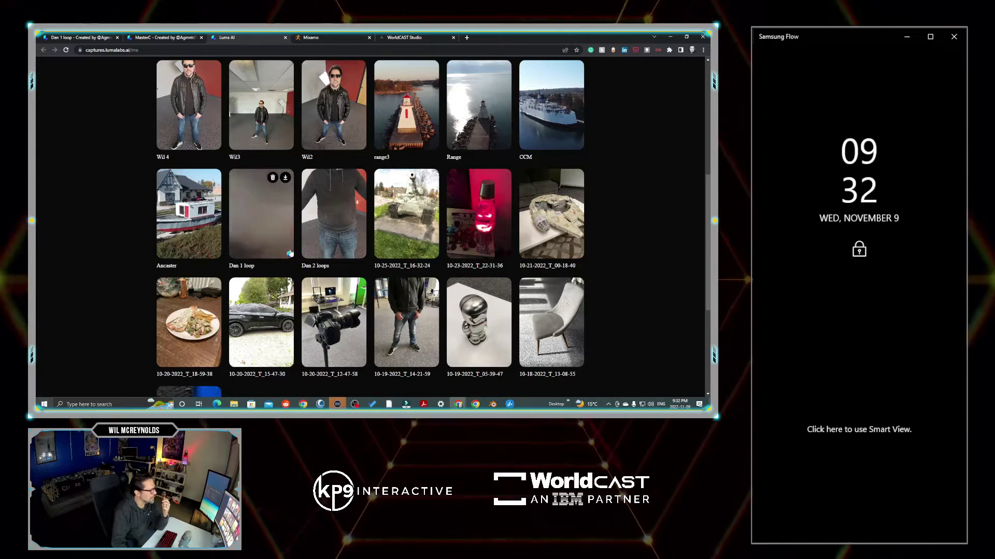
click(286, 177)
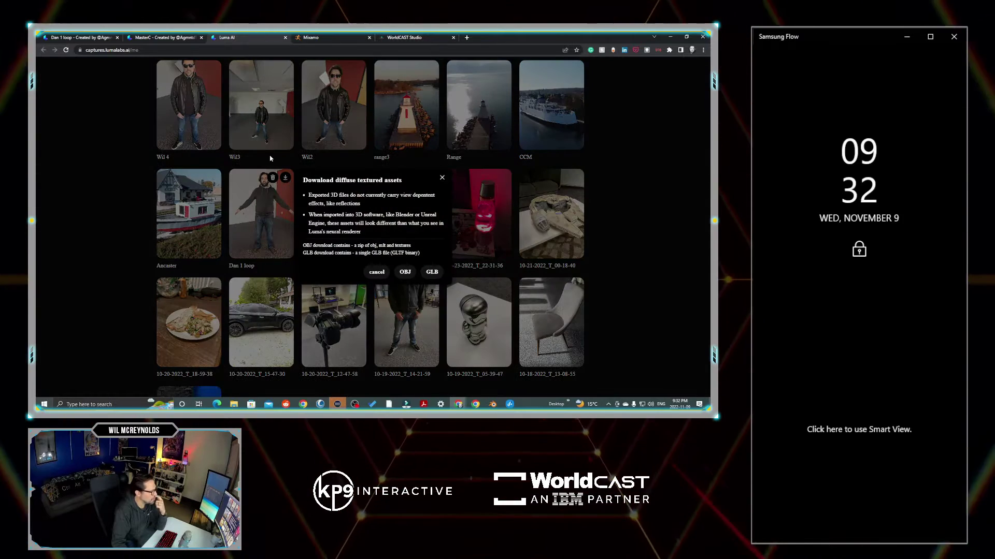
click(432, 273)
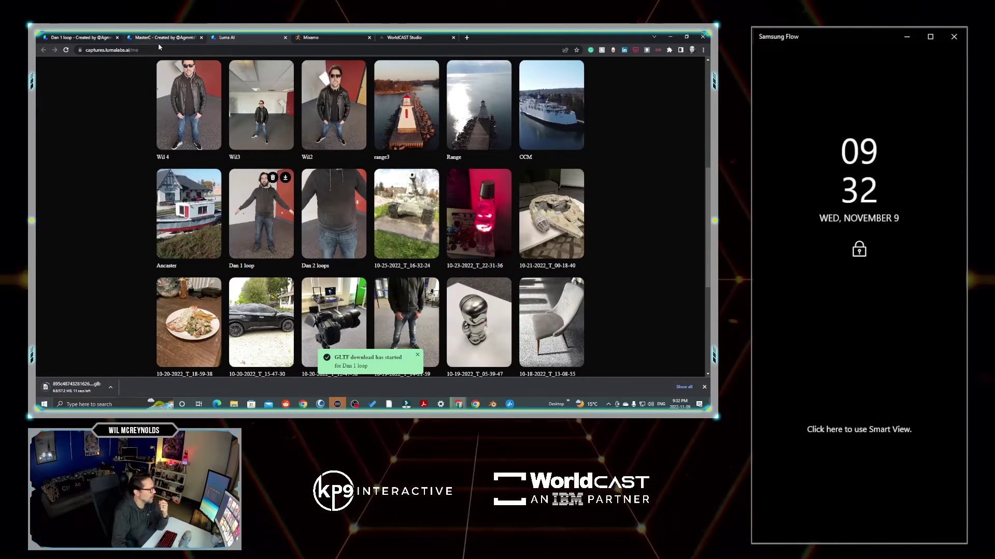
Step: Look at the Mixamo animations page and preview the downloaded GLB file in 3D Viewer
click(312, 38)
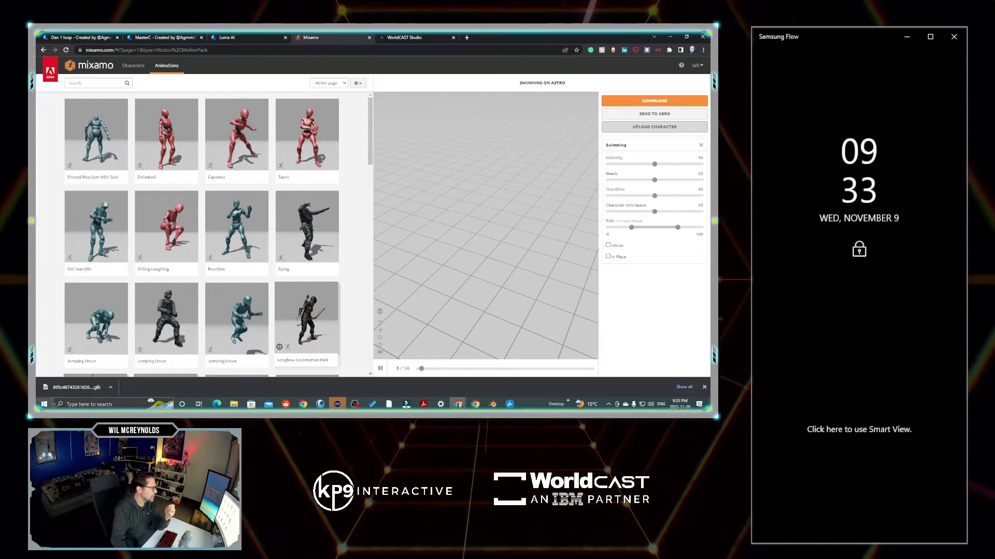
click(73, 388)
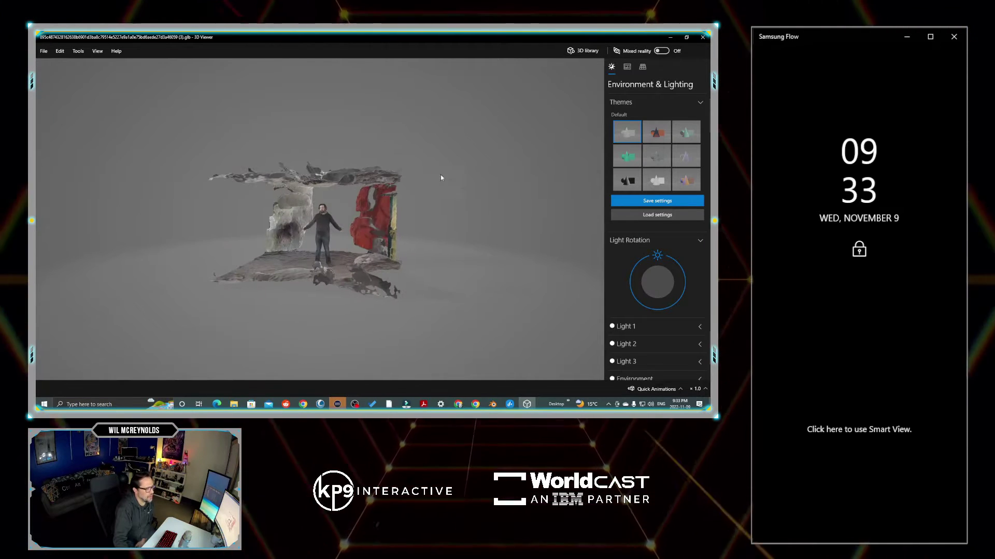
click(670, 38)
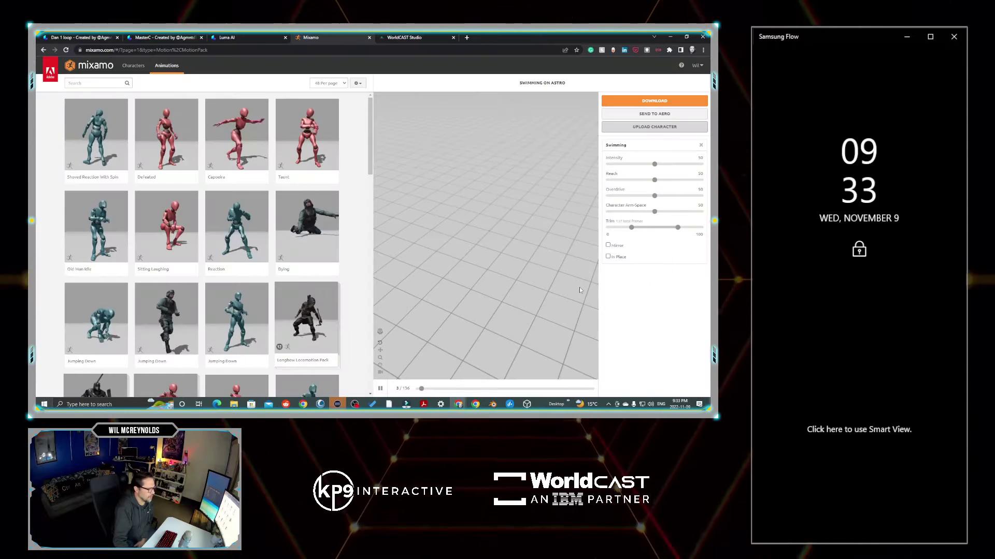
Step: Switch to Blender and delete the default cube, camera and light from the scene
click(495, 405)
click(306, 242)
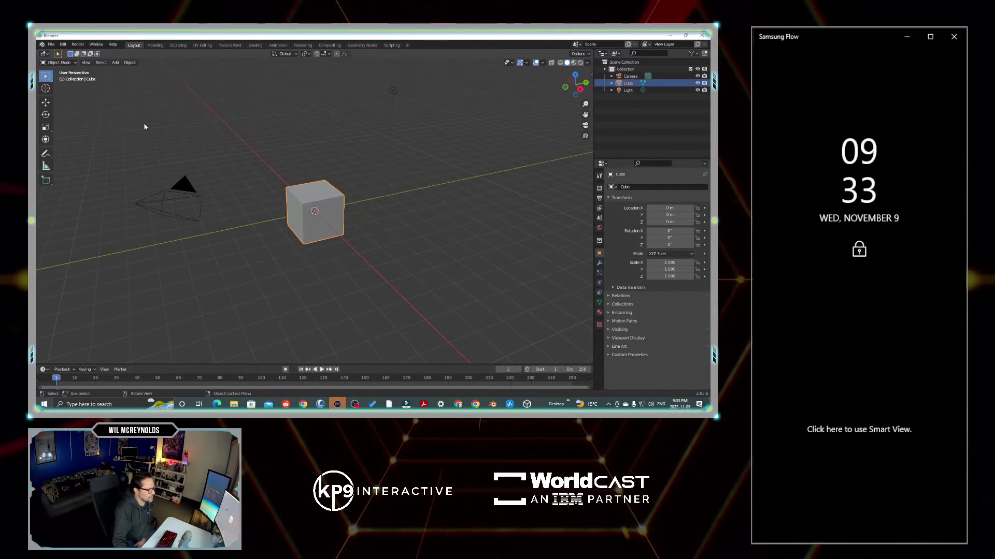
drag(111, 107, 471, 300)
key(Delete)
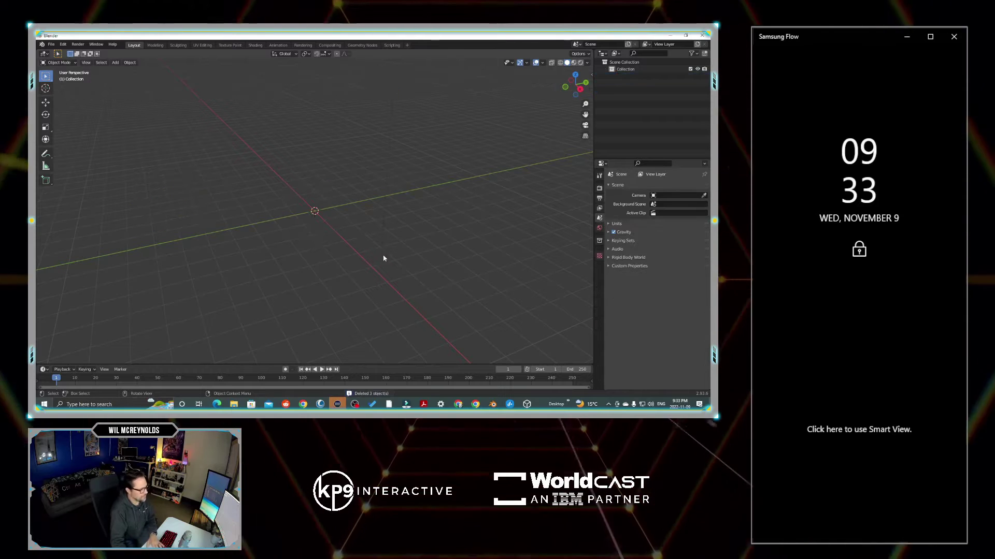
Step: Import the downloaded GLB capture from the Downloads folder as glTF 2.0
click(51, 45)
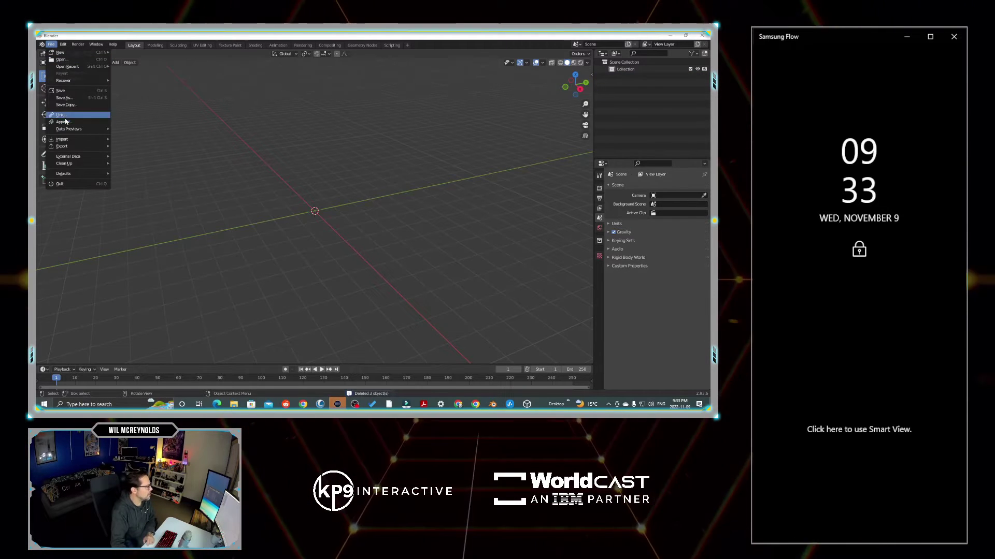
mouse_move(78, 139)
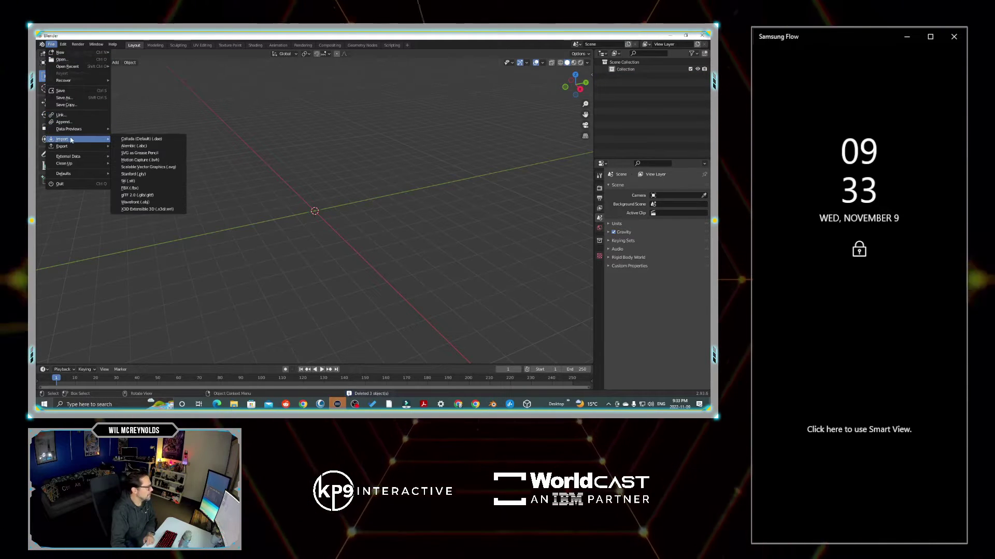
click(134, 196)
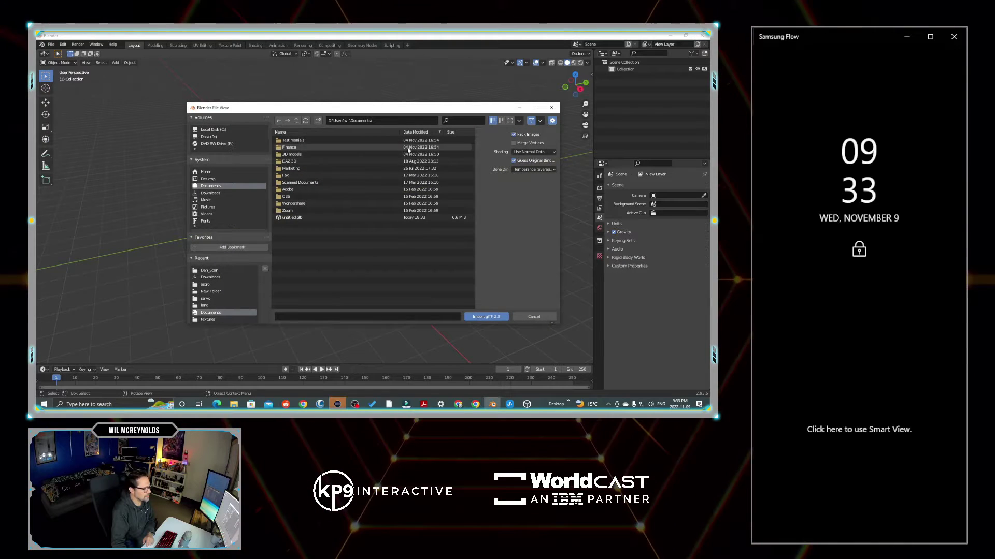
click(215, 193)
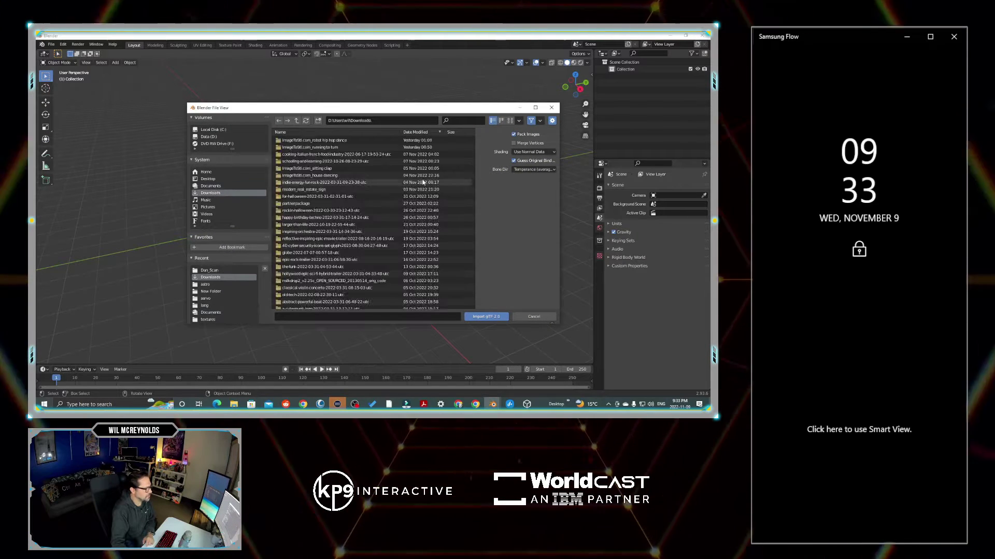
double_click(378, 206)
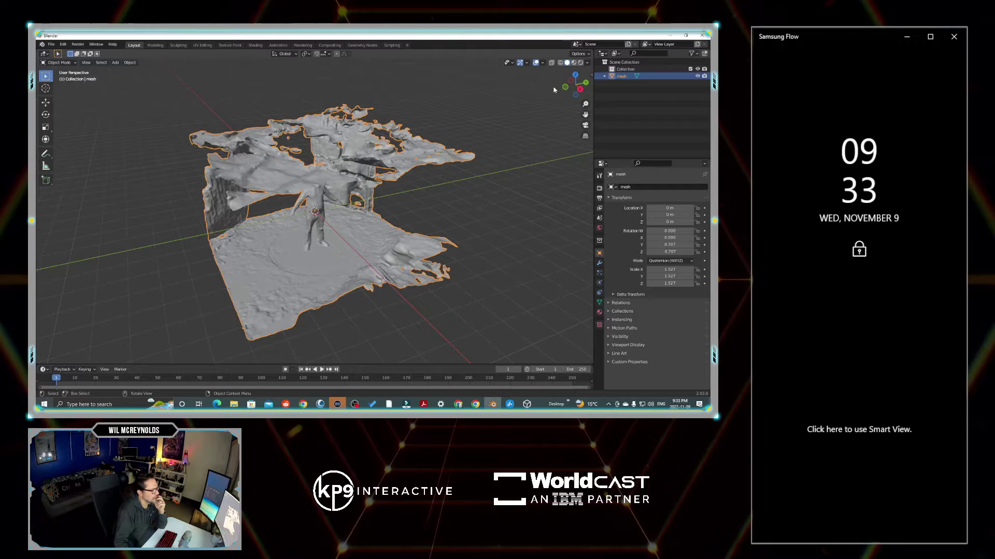
Step: Inspect the imported mesh with its textures in the Shading workspace and return to the Layout workspace
drag(579, 90, 554, 92)
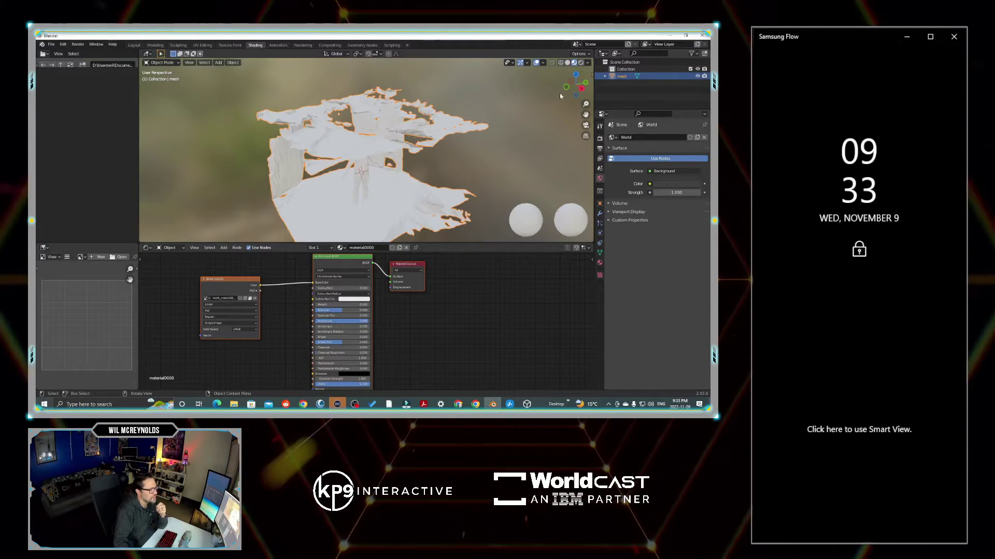
drag(578, 94, 582, 90)
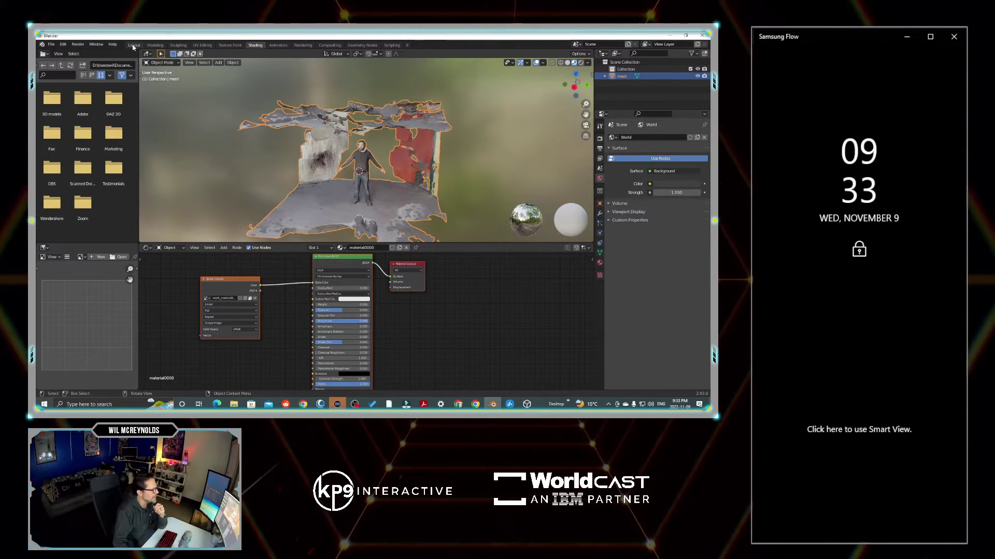
click(130, 45)
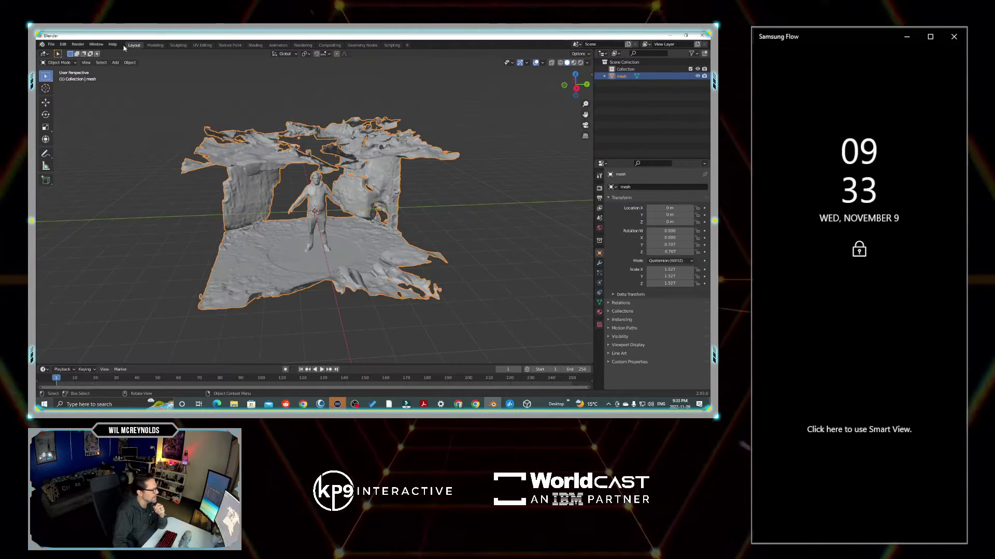
Step: In Edit Mode, bisect the mesh horizontally above the figure's head from the side and enable Clear Outer to remove the ceiling
click(60, 63)
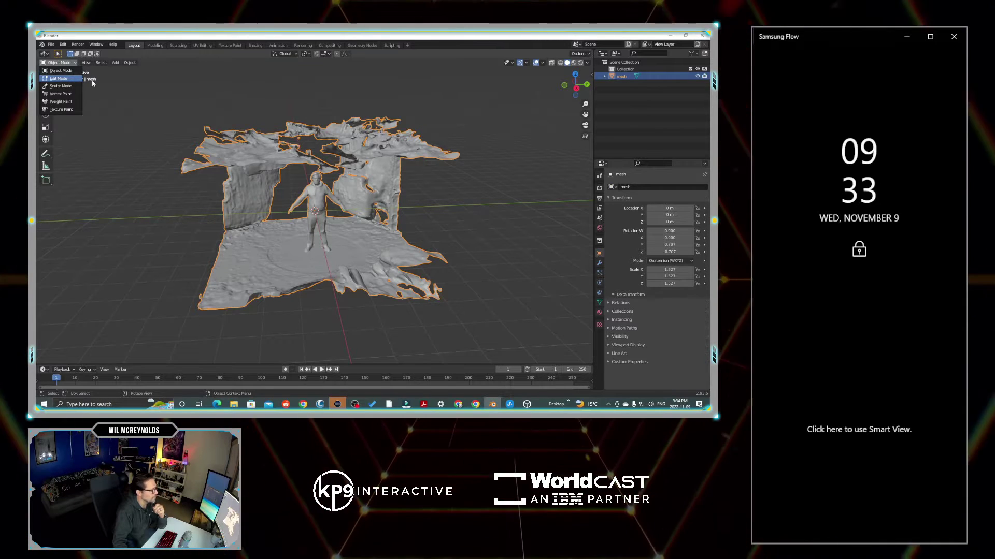
click(58, 78)
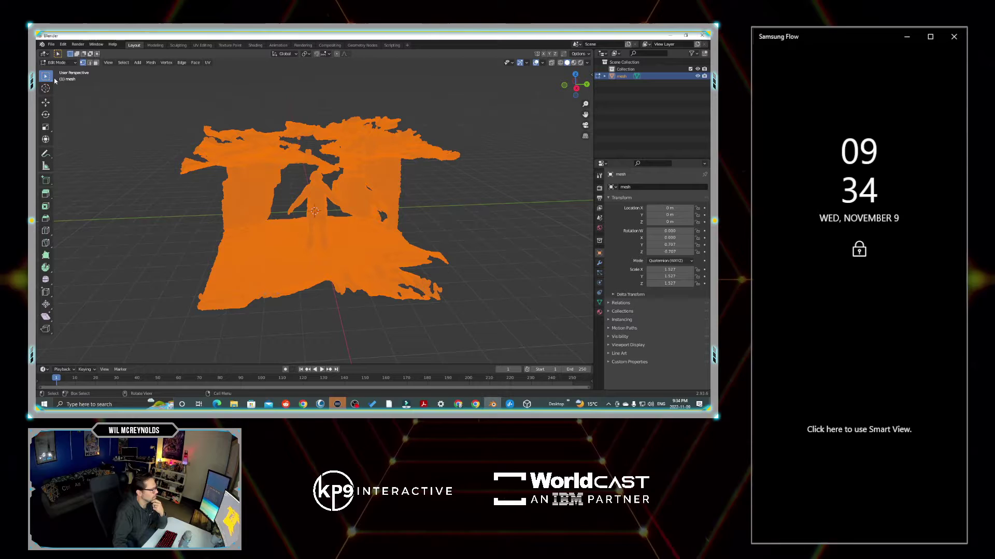
drag(575, 85, 549, 87)
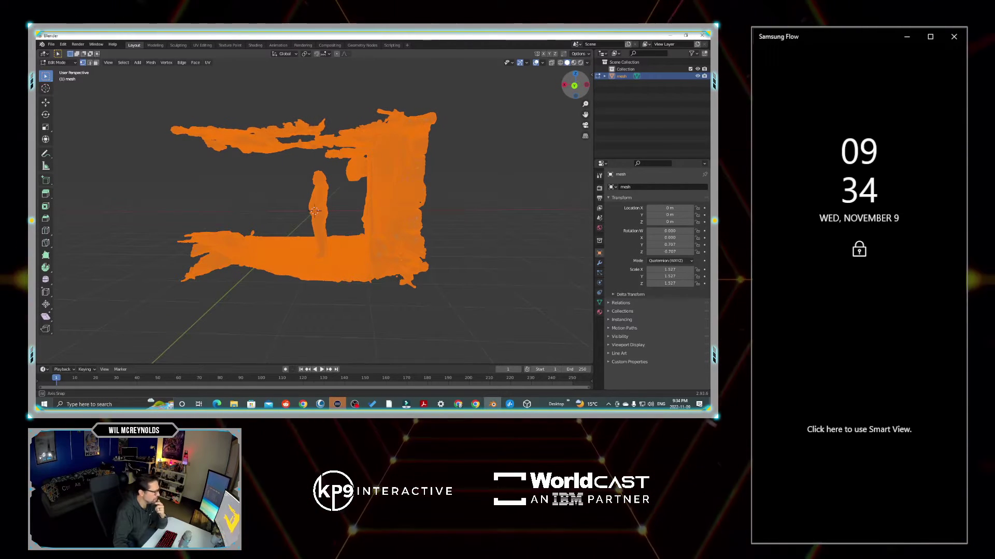
click(45, 243)
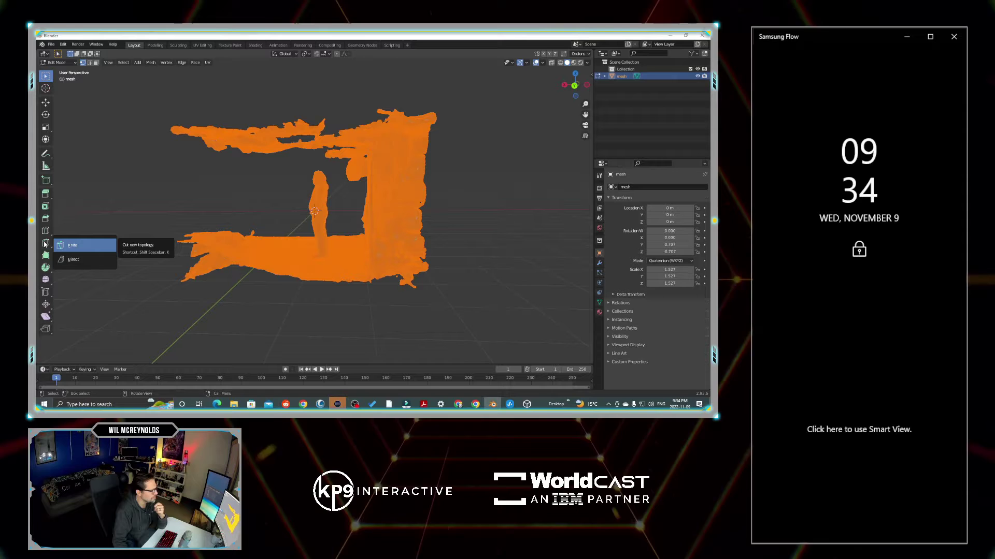
click(71, 259)
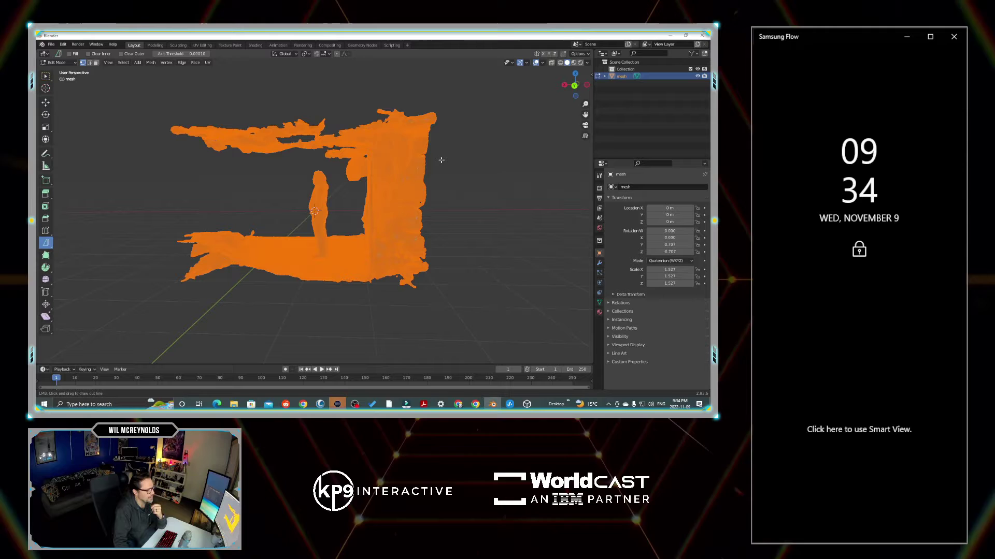
drag(163, 163, 425, 162)
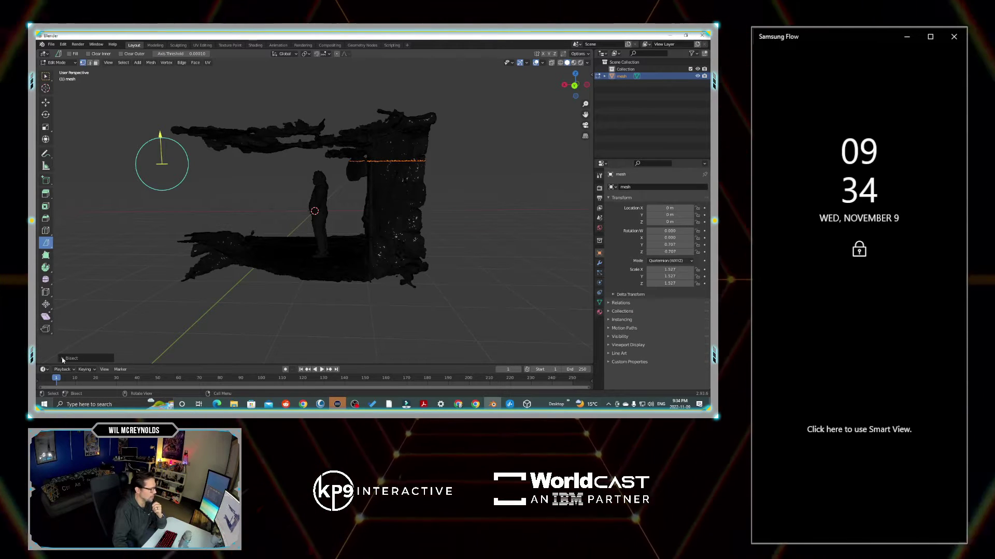
click(63, 358)
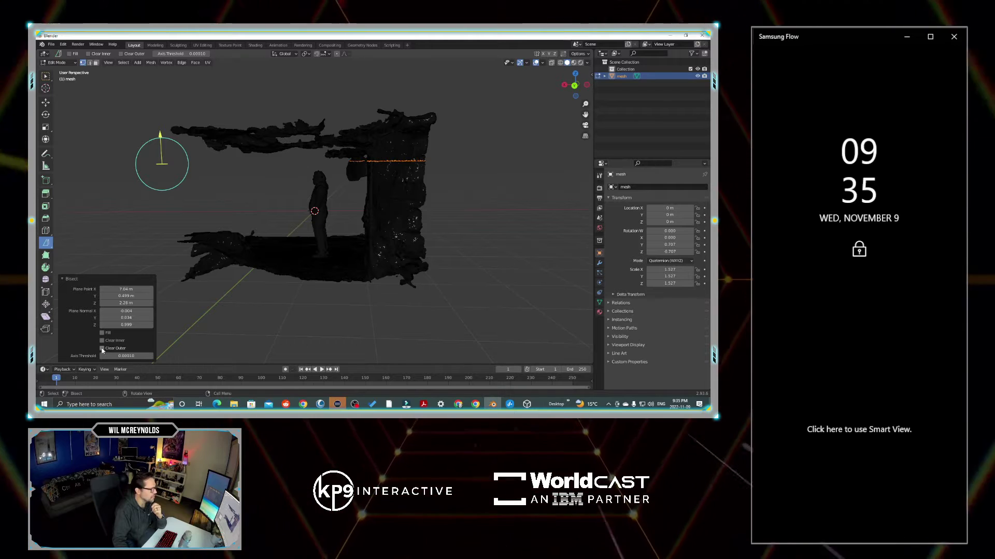
click(102, 348)
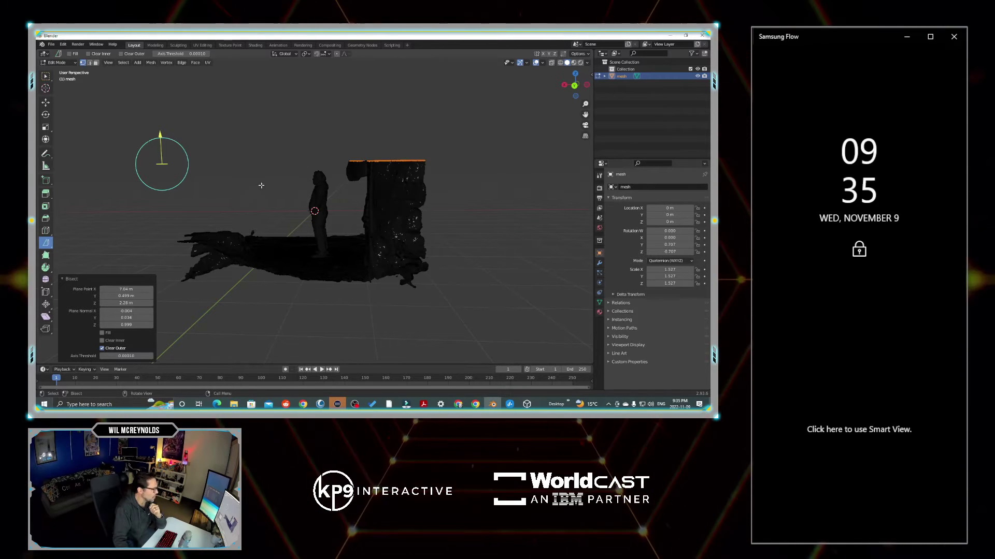
Step: Select the whole mesh and bisect it vertically close behind and in front of the figure, using Clear Inner for the wall-side cut
key(a)
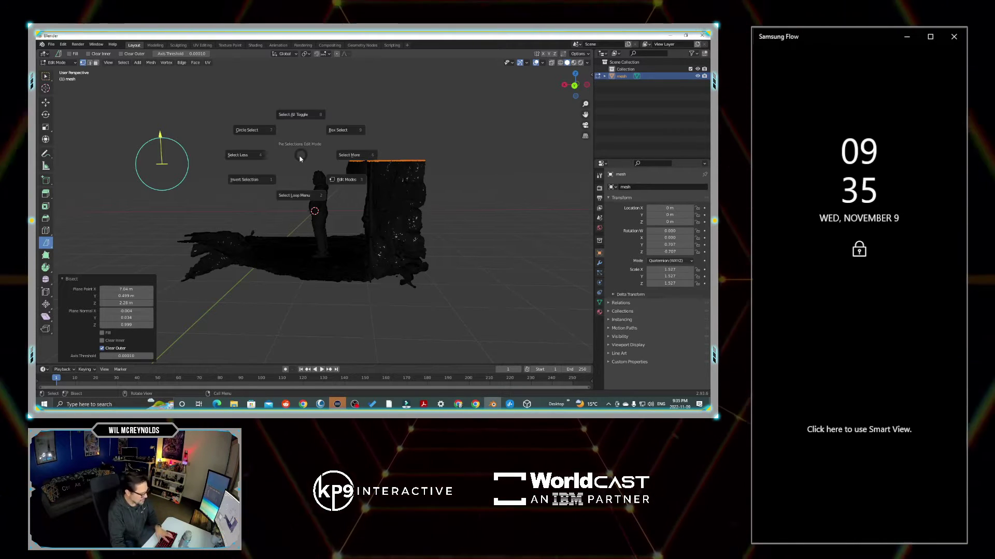
key(8)
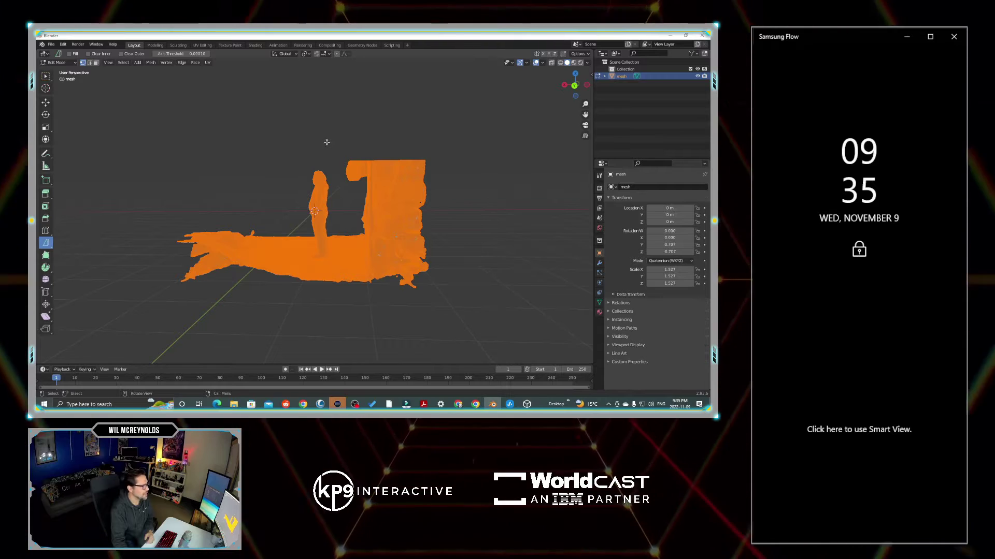
drag(329, 139, 334, 254)
click(103, 340)
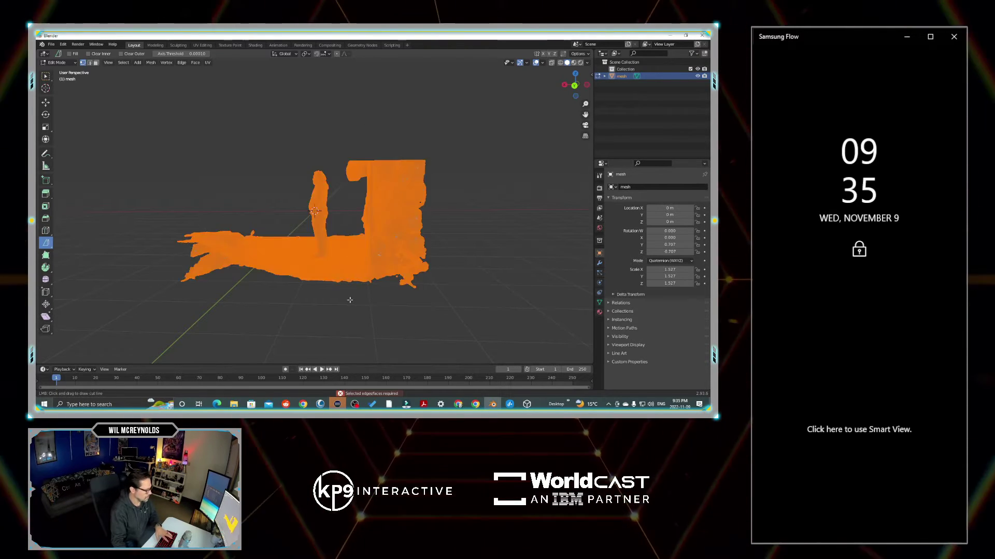
drag(304, 200, 307, 280)
Step: Select the whole mesh and bisect it horizontally just under the figure's feet, enabling Clear Inner to remove the floor below
middle_drag(363, 243, 415, 245)
key(a)
key(8)
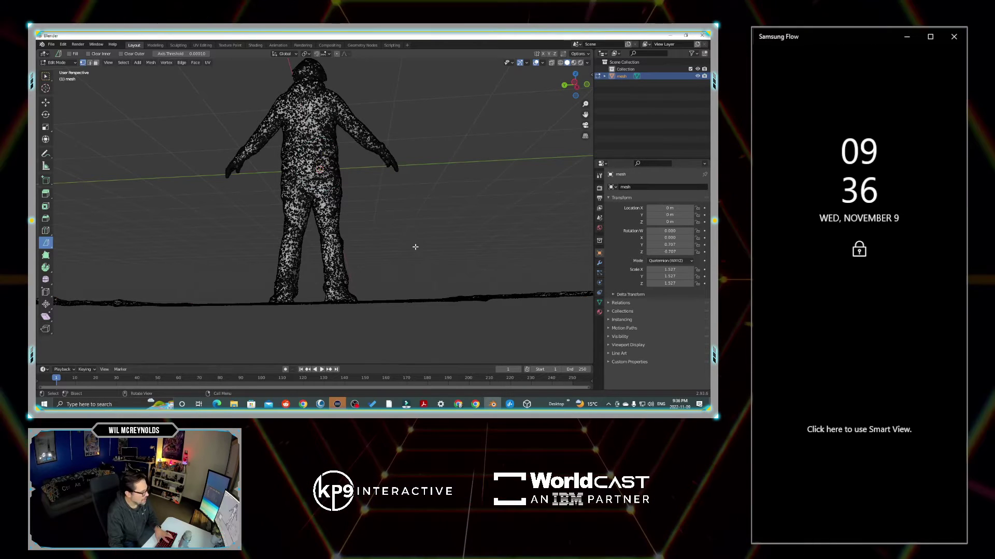
key(a)
key(8)
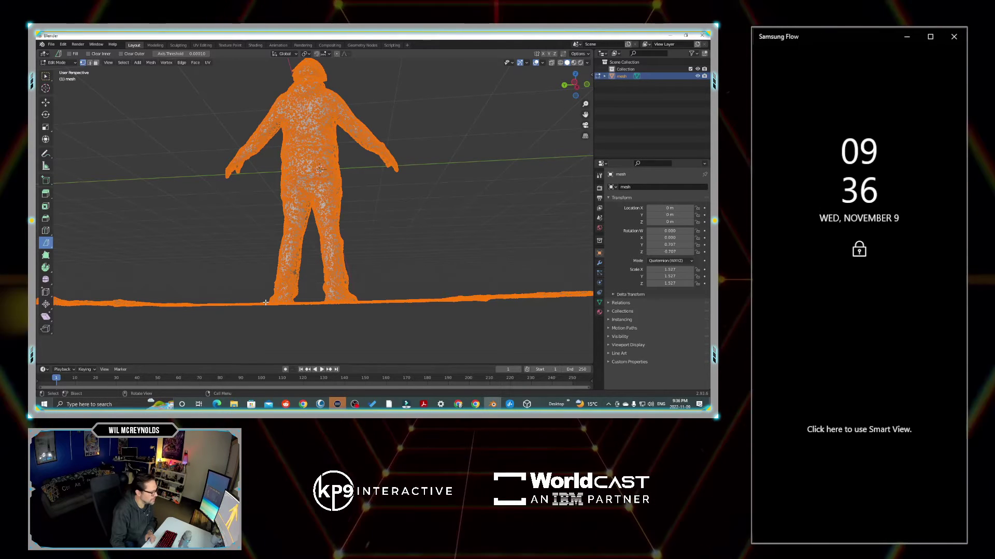
drag(280, 302, 317, 303)
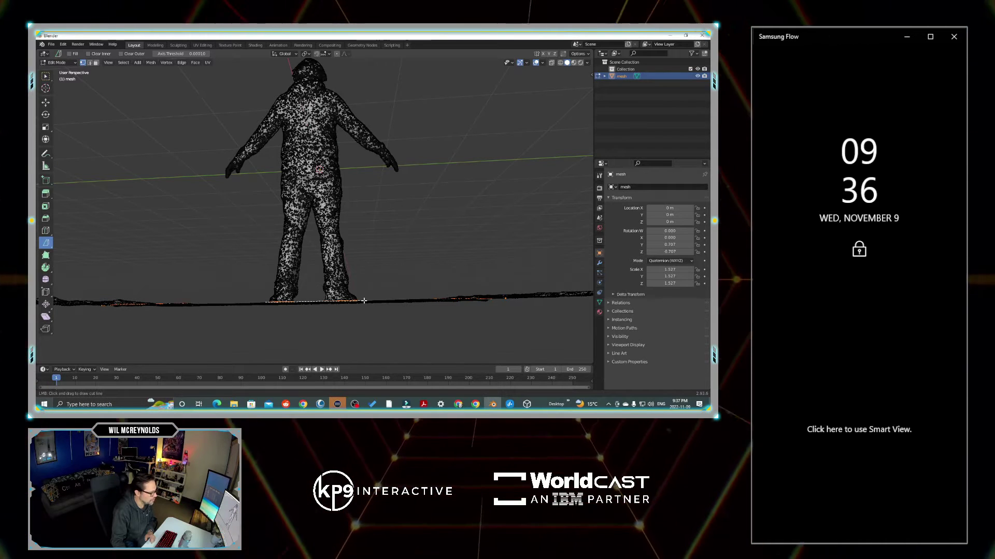
drag(364, 300, 364, 300)
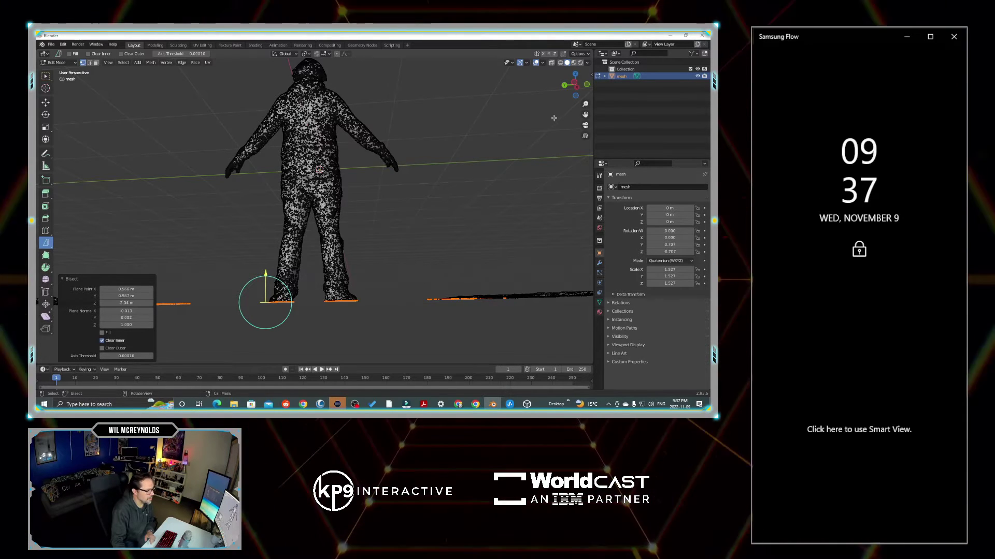
Step: Select the whole mesh, bisect beside the figure with Clear Inner to remove the leftover floor patches, and return to Object Mode
drag(573, 86, 548, 124)
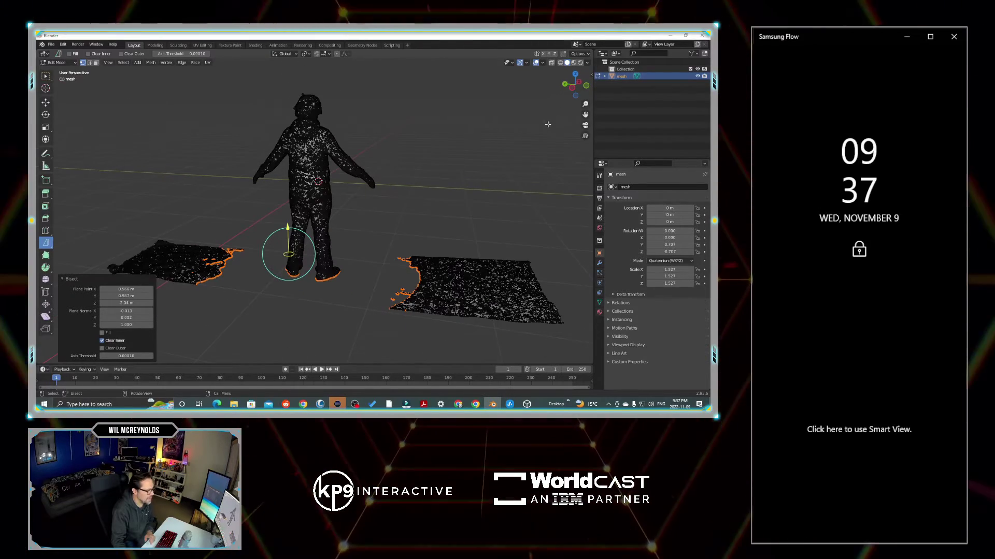
key(a)
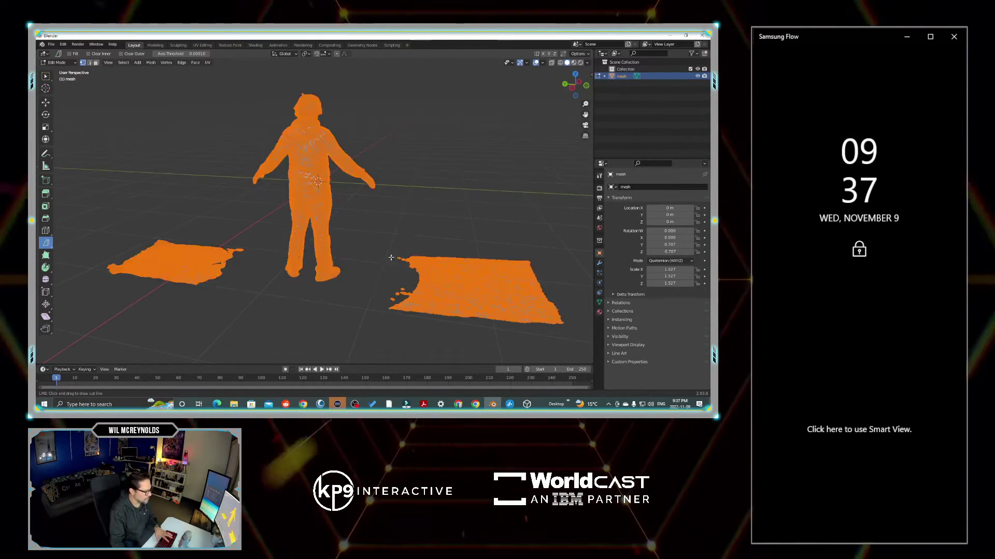
drag(226, 209, 269, 295)
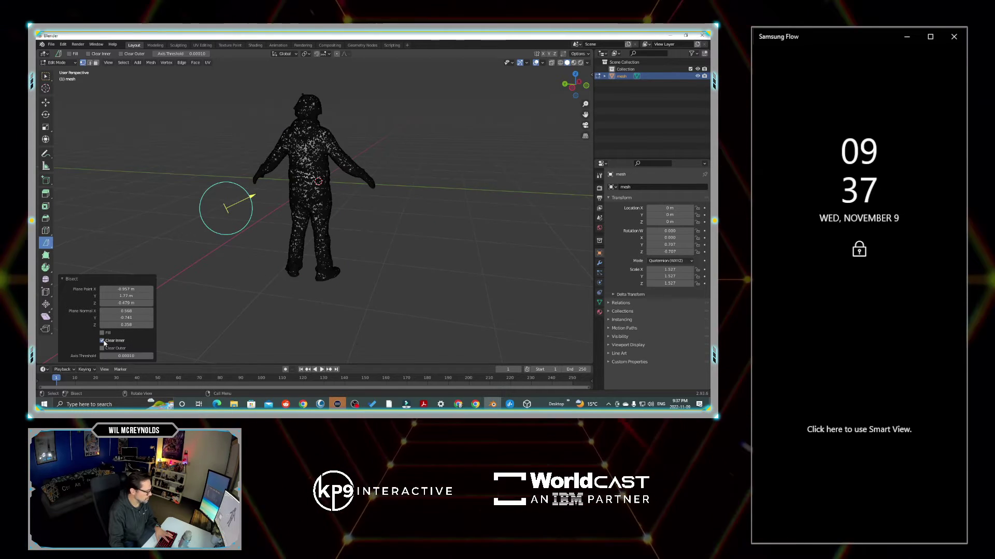
drag(575, 84, 554, 90)
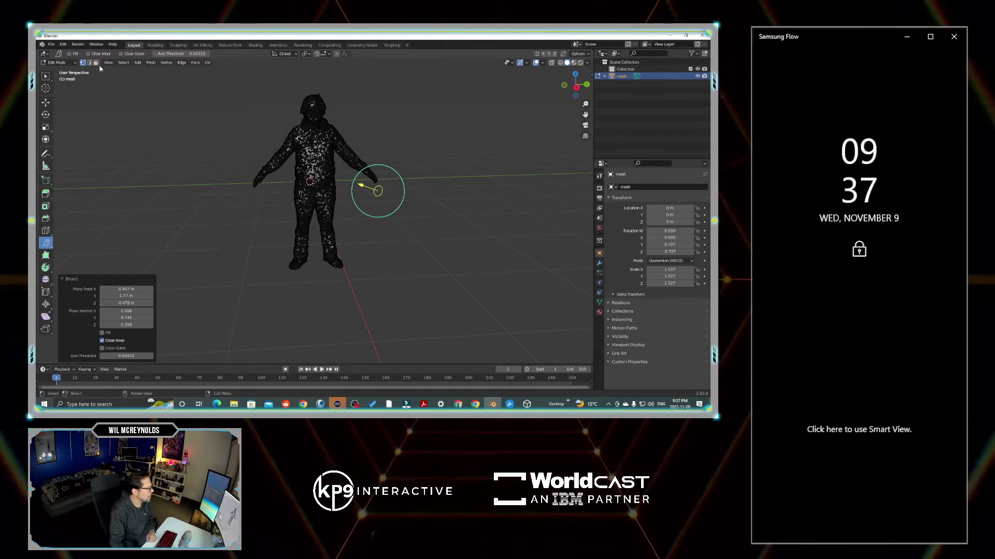
click(60, 63)
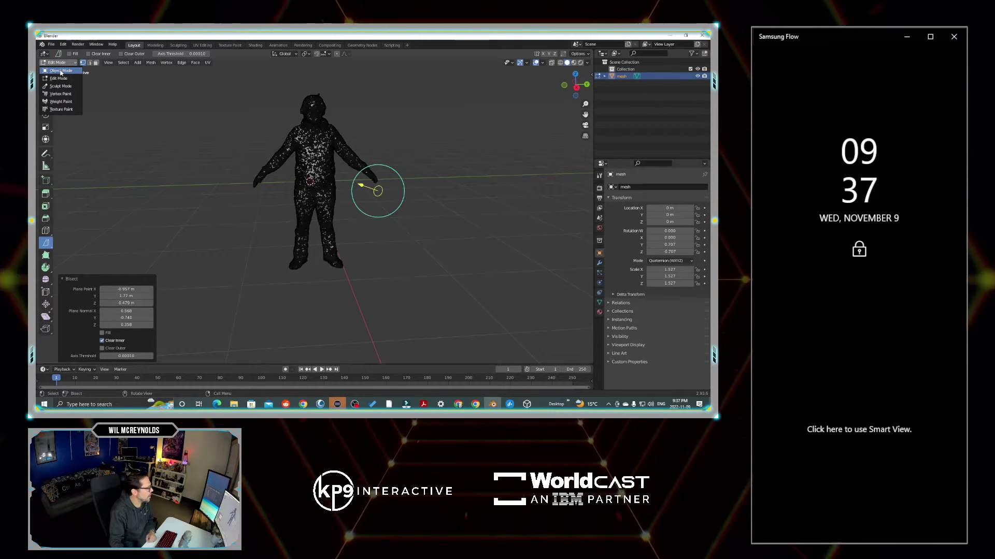
click(61, 71)
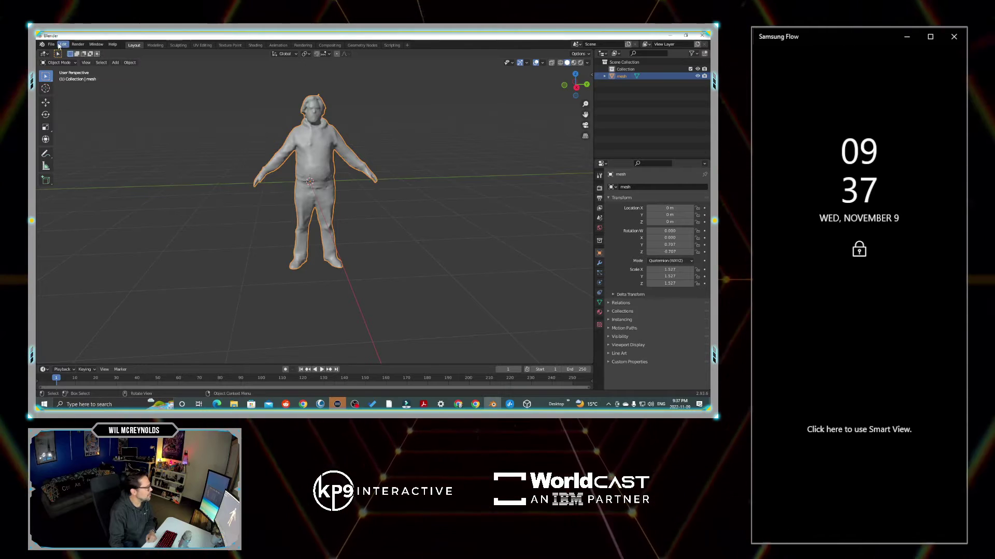
Step: Save the Blender file as DanScan in the Dan_Scan folder
click(51, 44)
click(66, 98)
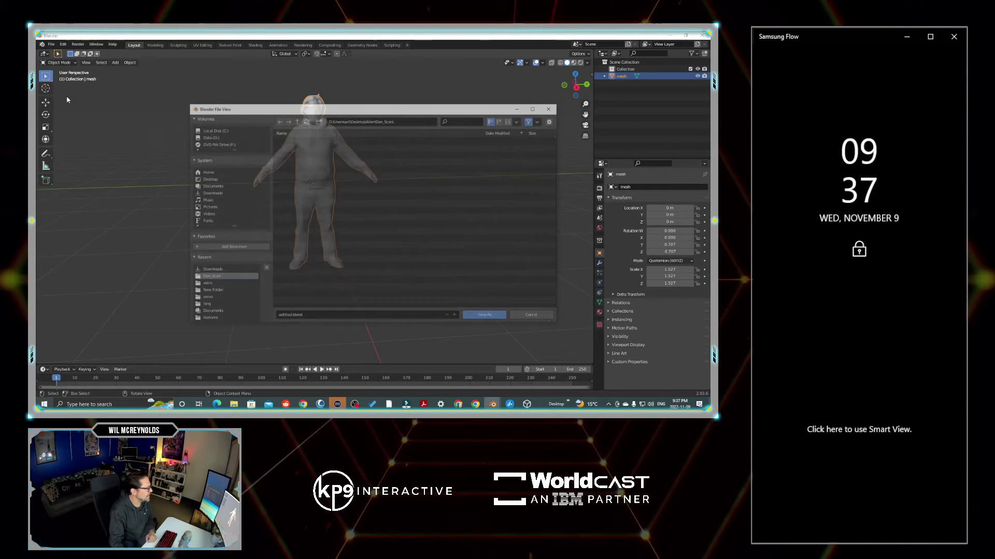
click(290, 317)
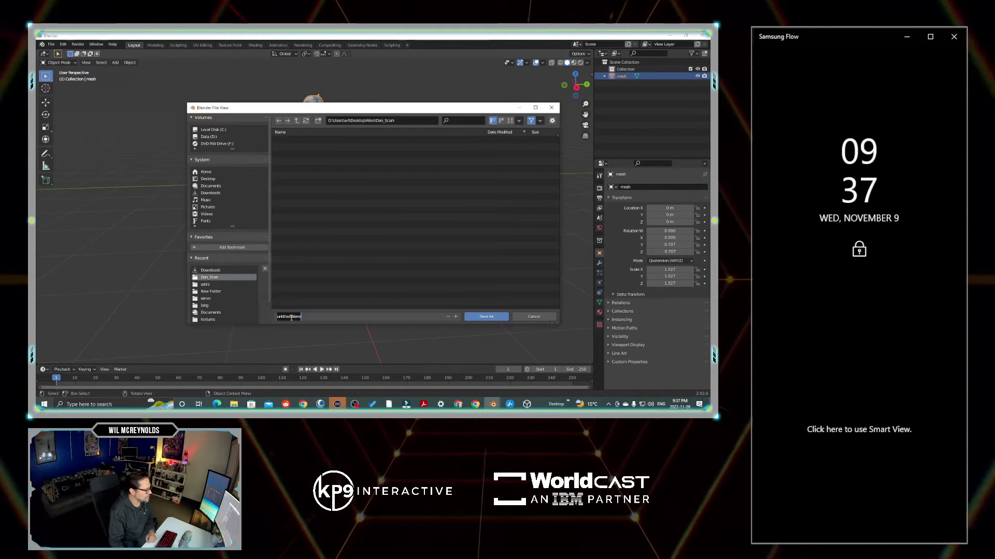
text(DanScan)
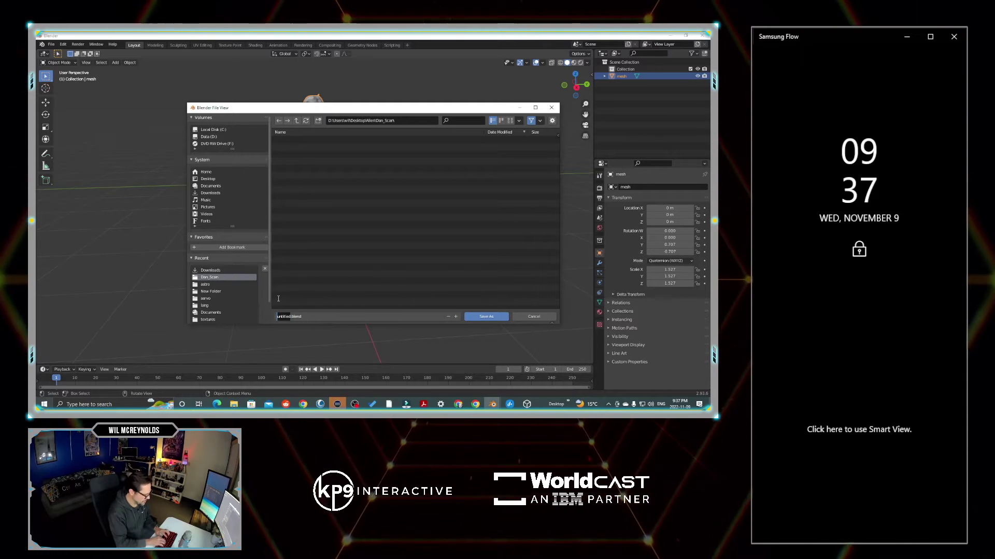
click(487, 317)
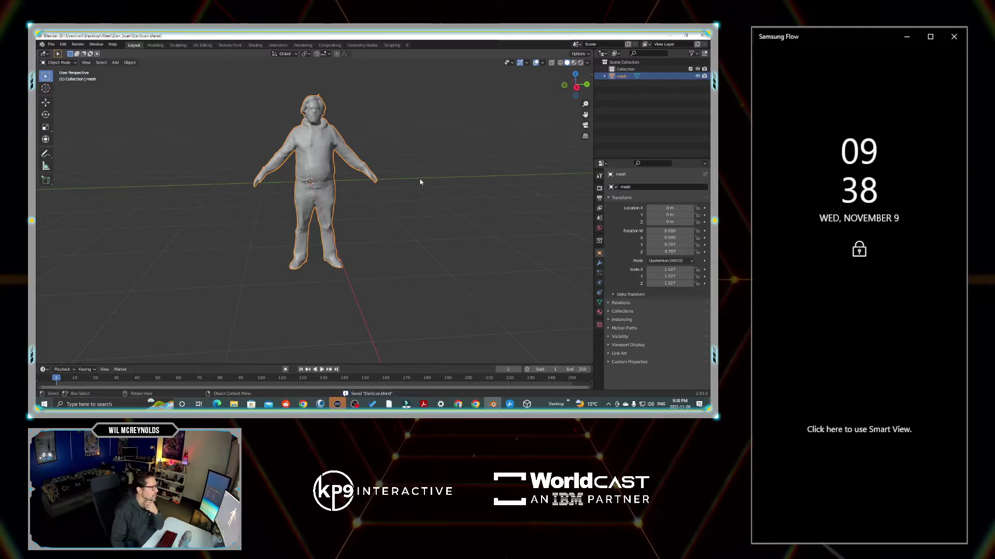
Step: Unpack all packed textures by writing files to the current directory and overwriting existing ones, and save the Blender file again
click(50, 44)
mouse_move(90, 159)
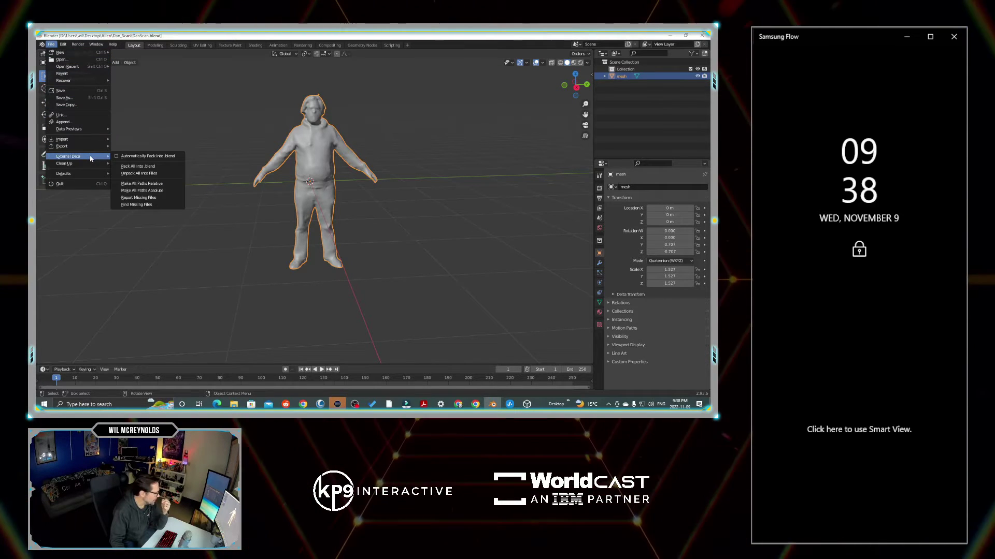
click(149, 174)
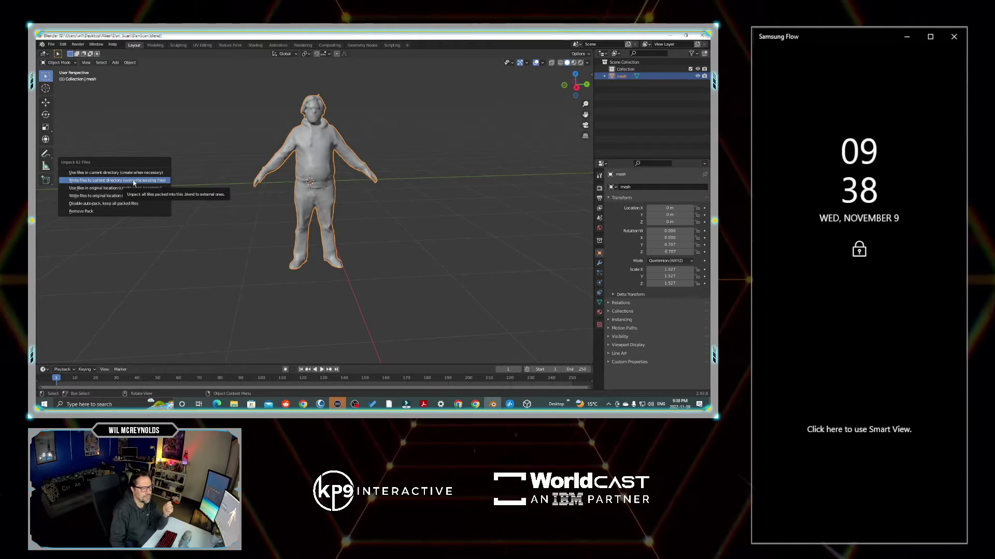
click(133, 182)
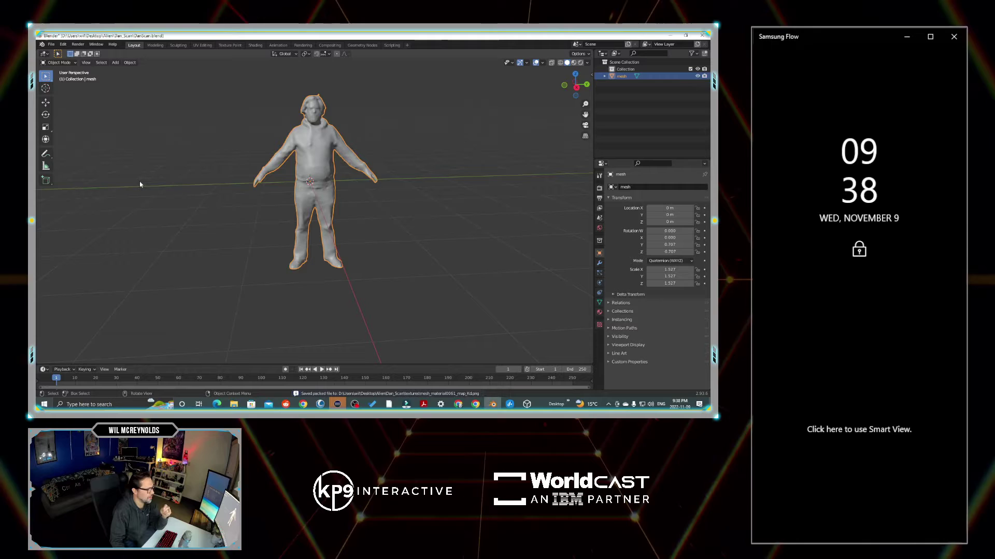
click(51, 45)
click(64, 92)
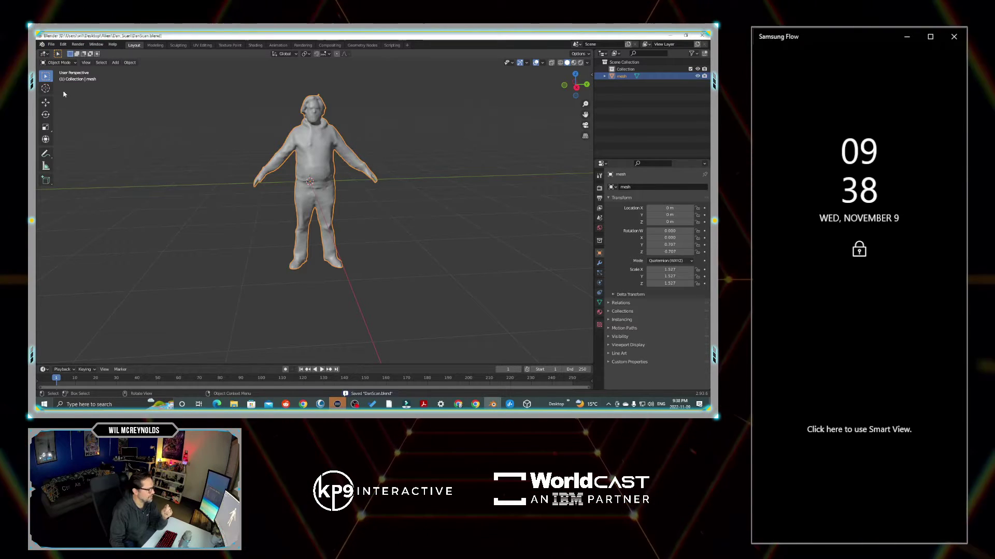
Step: Export the figure as DanScan.fbx to the Dan_Scan folder with Path Mode set to Copy and Embed Textures enabled
click(50, 45)
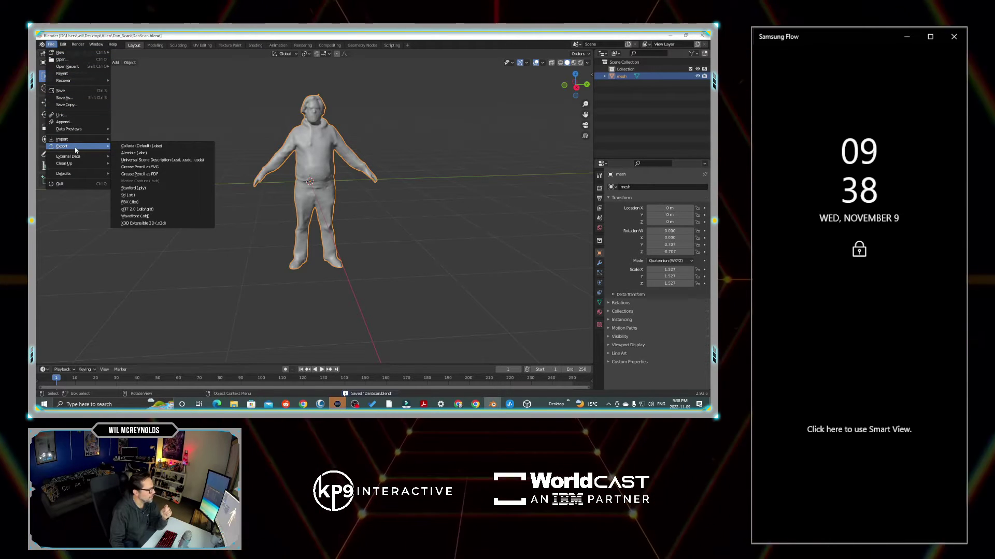
click(135, 202)
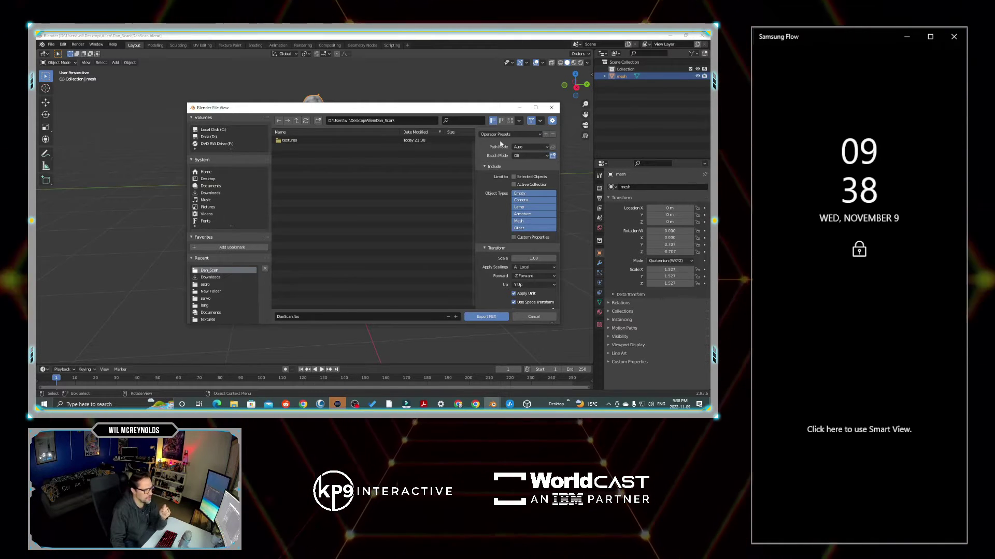
click(524, 150)
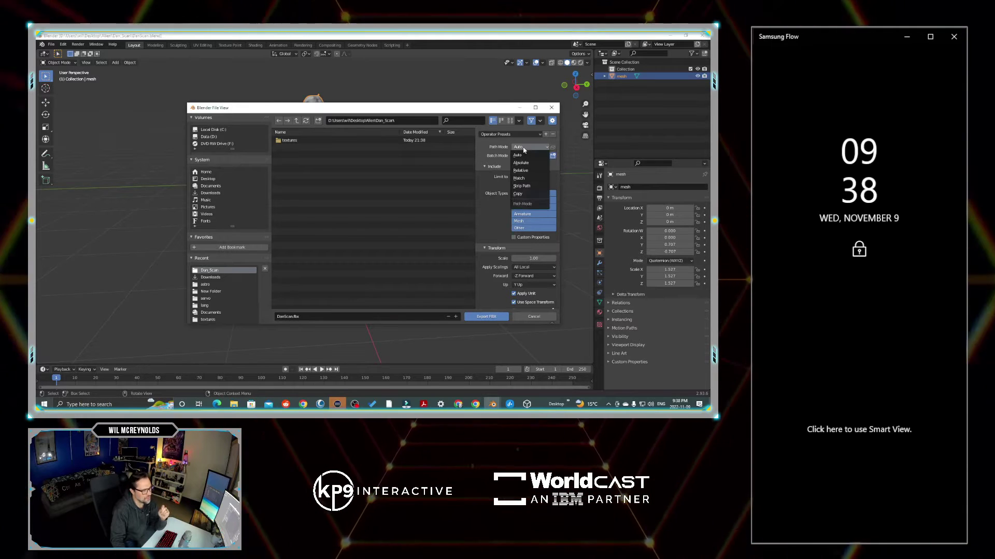
click(525, 194)
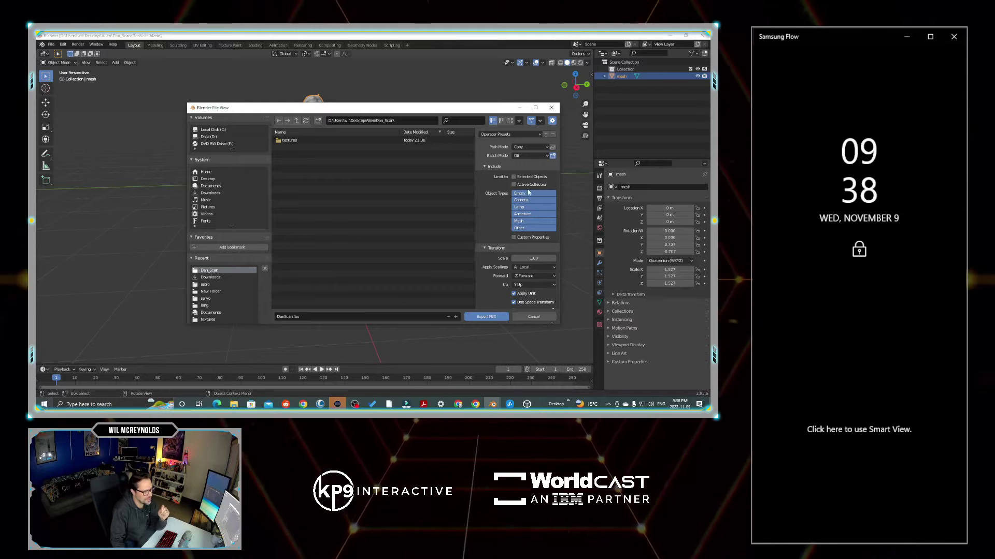
click(553, 148)
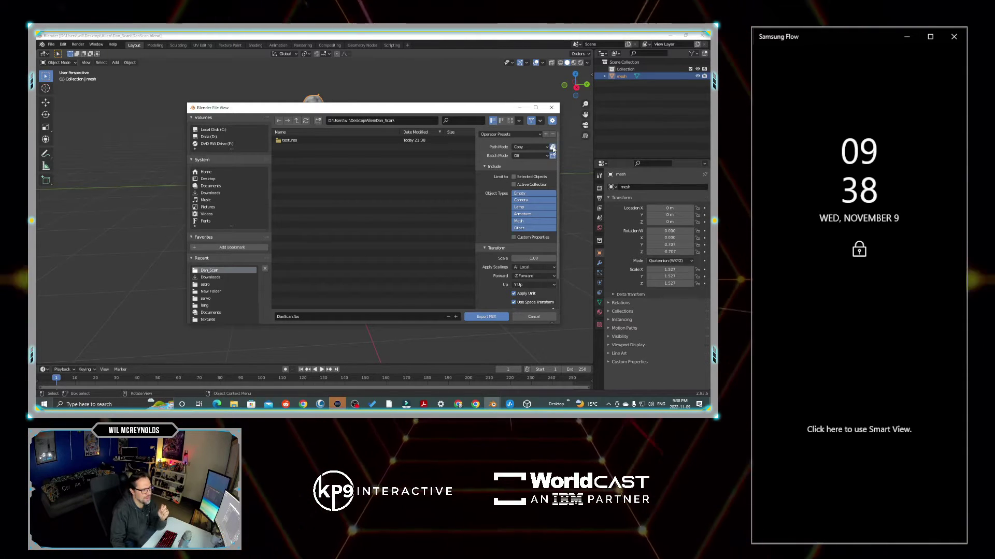
click(486, 317)
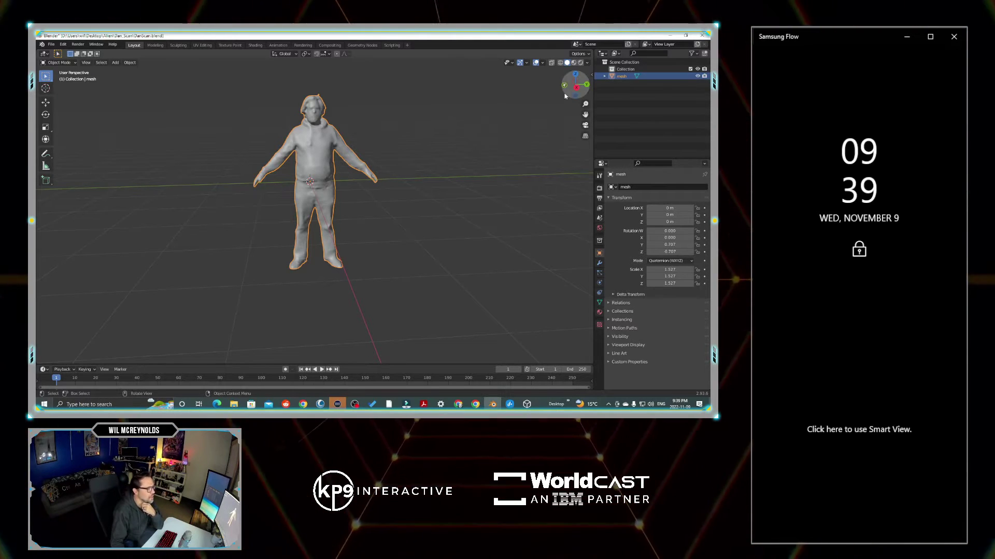
Step: Switch to Mixamo in the browser, open the animations page and start choosing a character file to upload
click(670, 36)
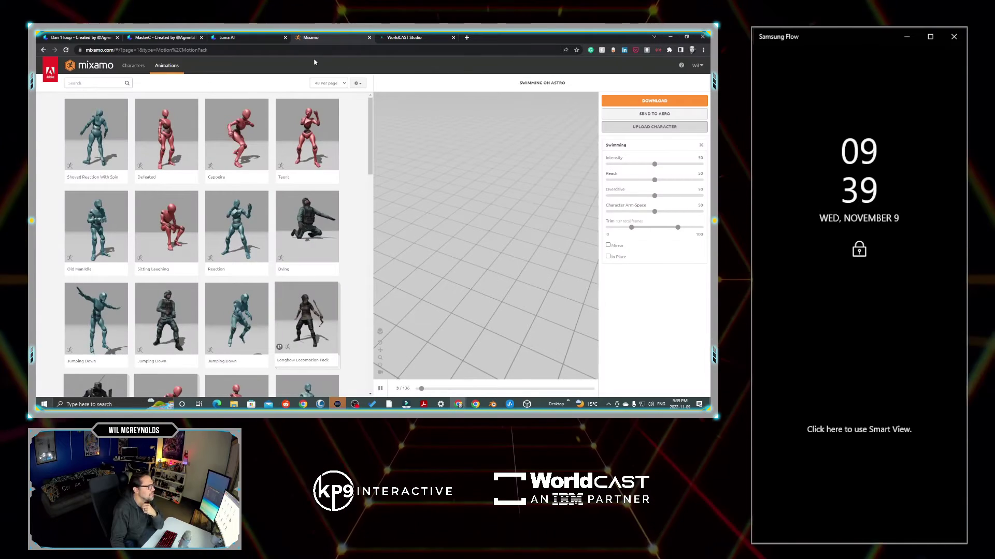
click(89, 65)
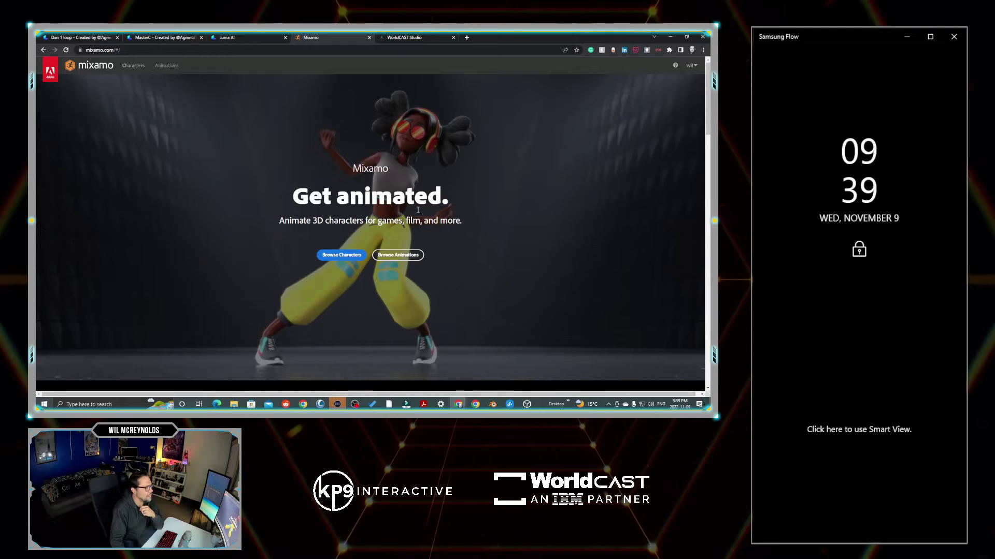
click(402, 256)
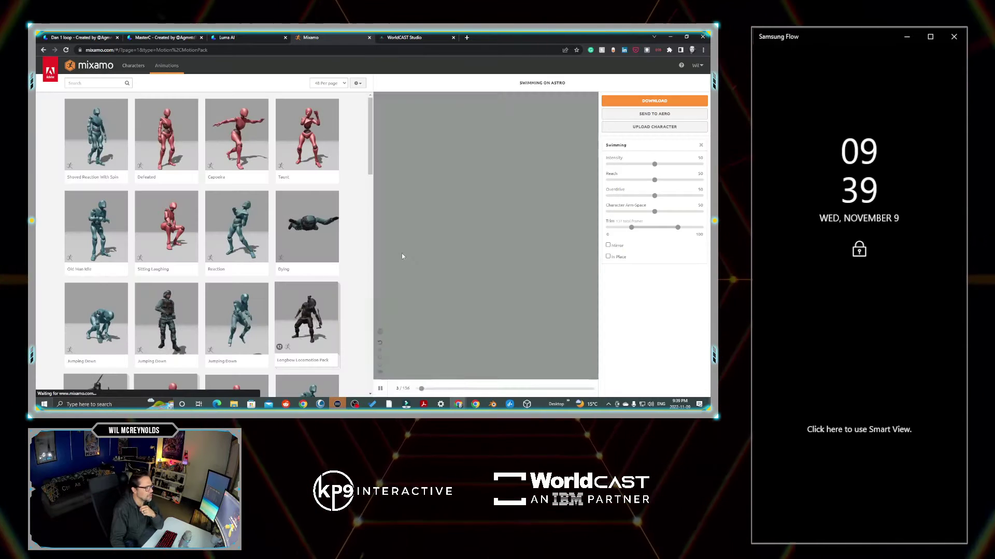
click(666, 126)
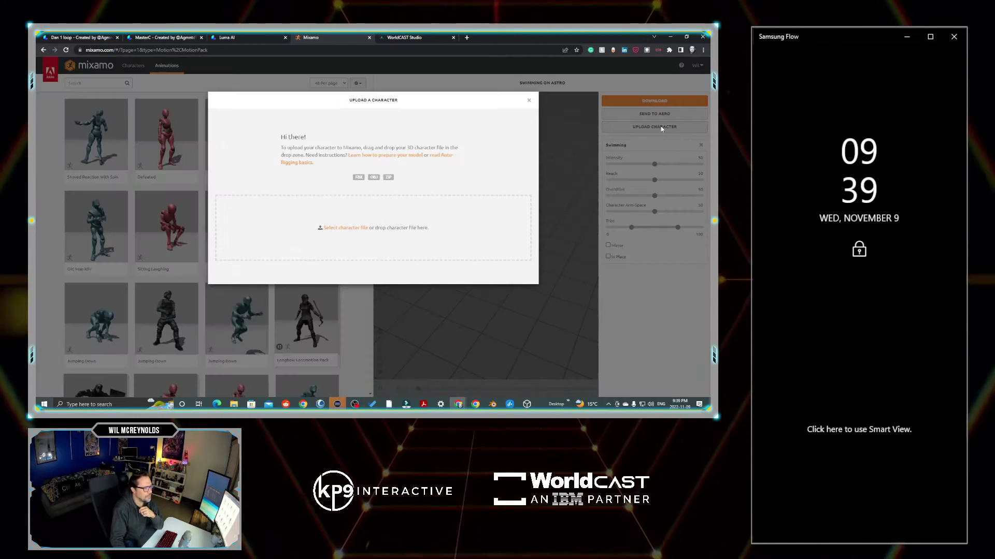
click(341, 228)
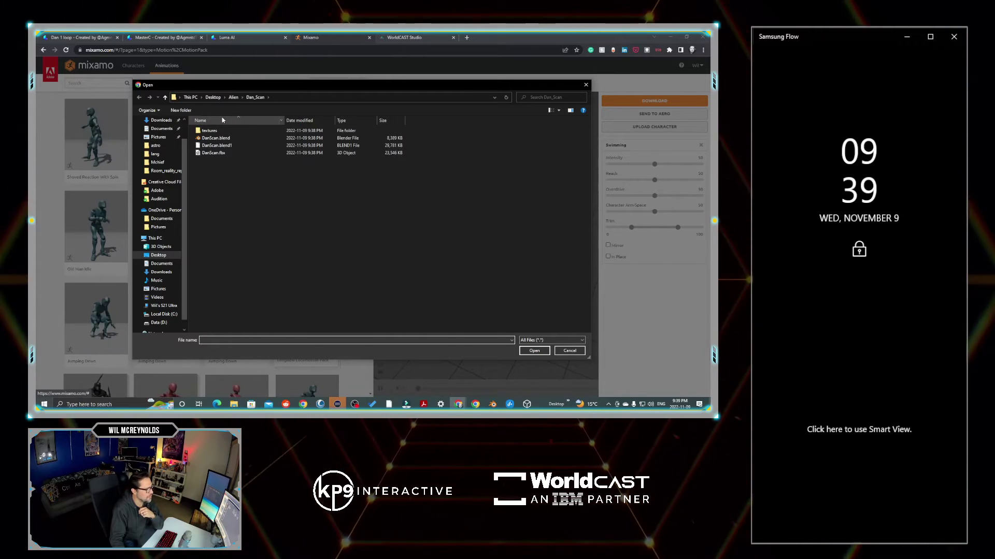
Step: Look through the unpacked images in the textures folder, return to Dan_Scan and upload DanScan.fbx as the character
double_click(211, 133)
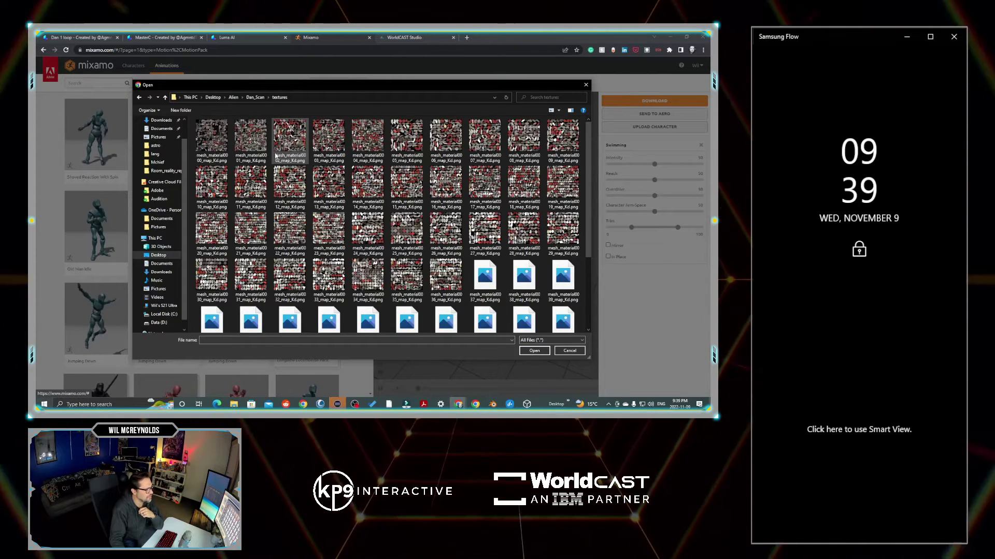
scroll(311, 180, down, 3)
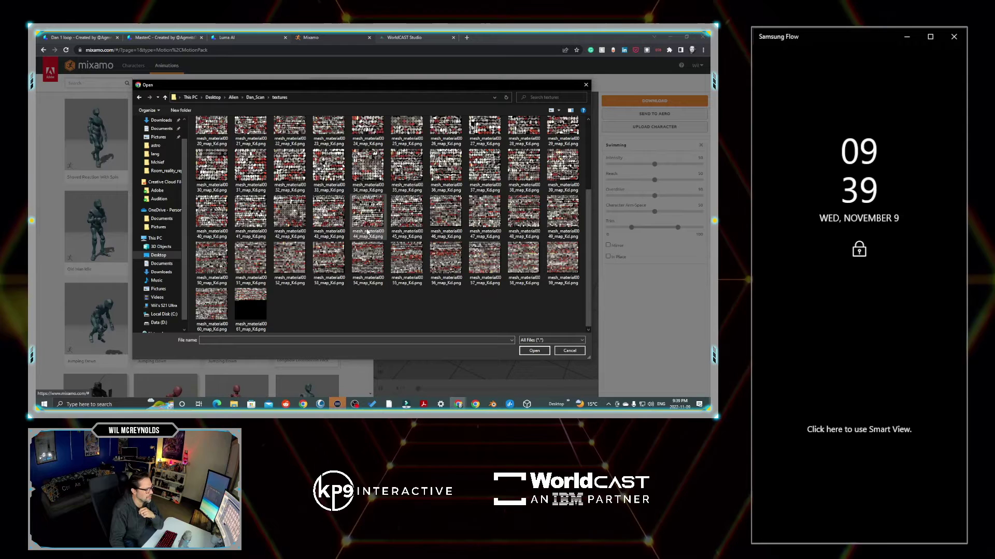
scroll(368, 230, up, 3)
key(BackSpace)
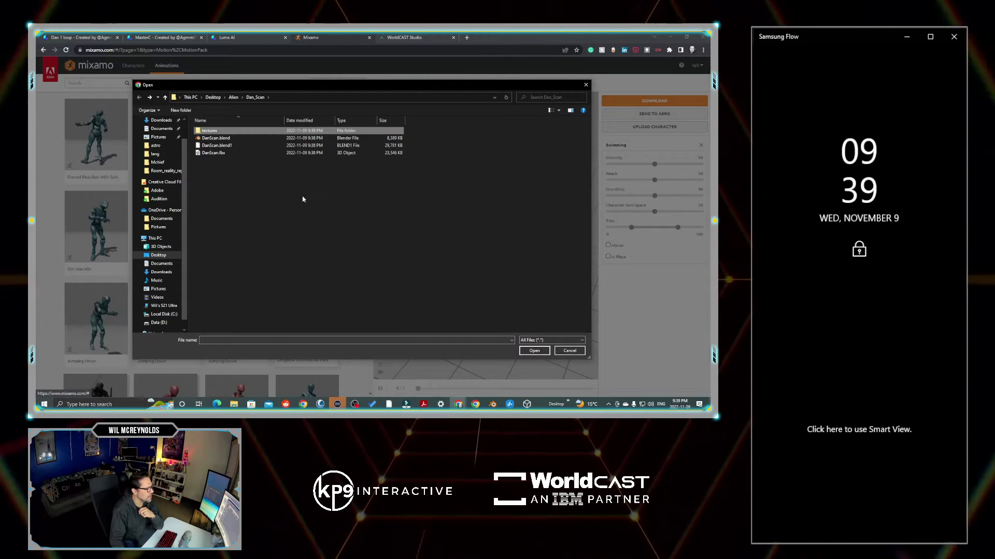
double_click(210, 153)
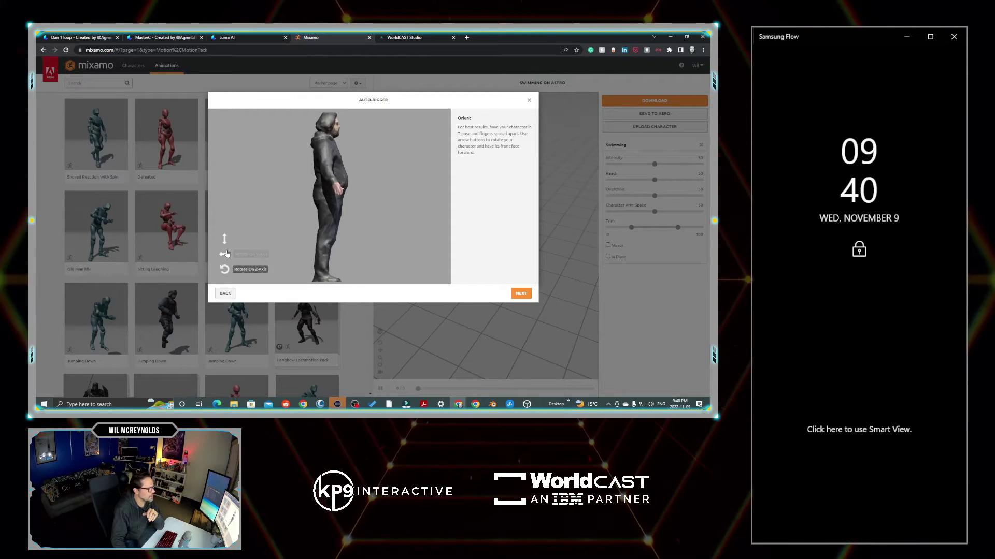
Step: Rotate the character about its vertical axis in the Auto-Rigger until it faces front, and proceed to marker placement
click(225, 254)
click(225, 254)
click(226, 254)
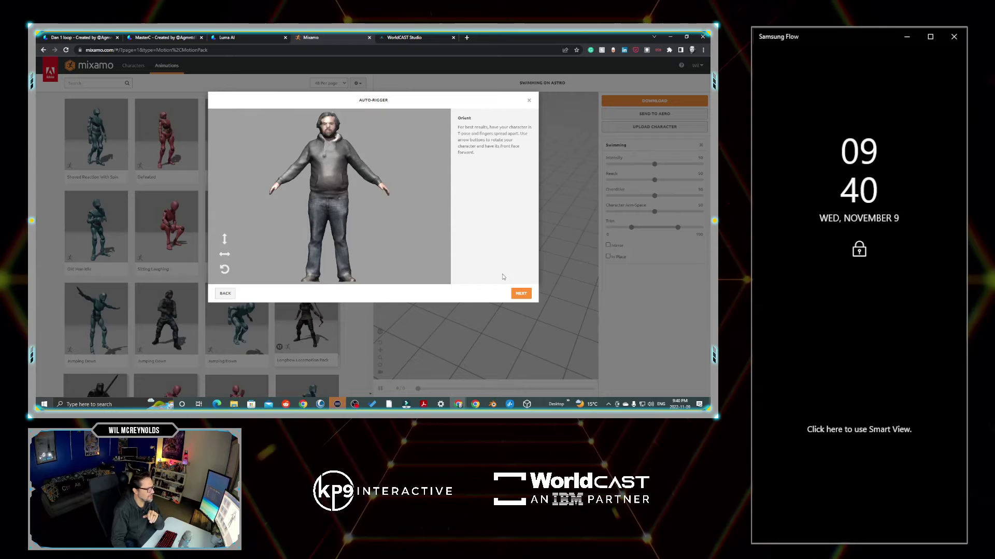
click(521, 294)
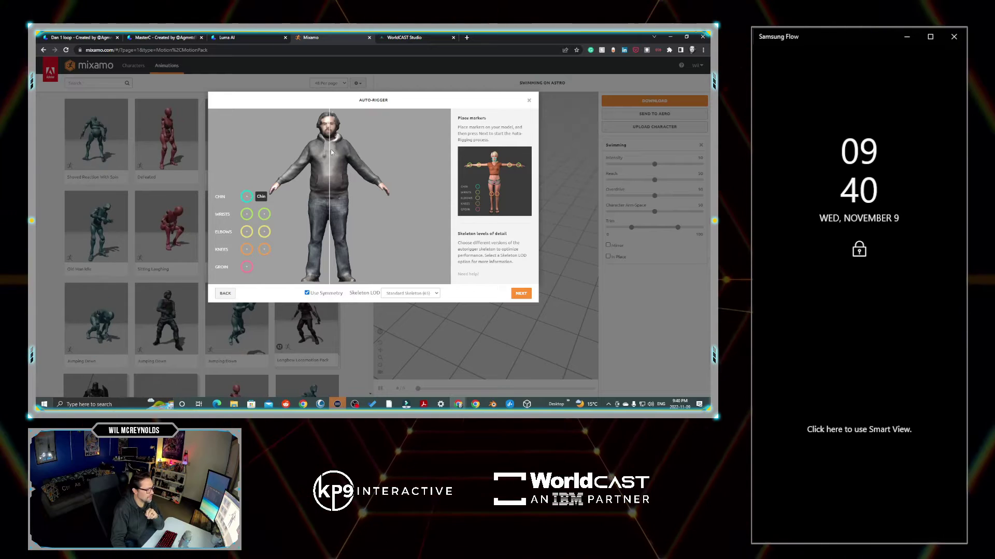
Step: Place the chin, wrist, elbow, knee and groin markers on the figure, auto-rig it and accept it as the new character
drag(245, 196, 327, 135)
drag(246, 214, 278, 183)
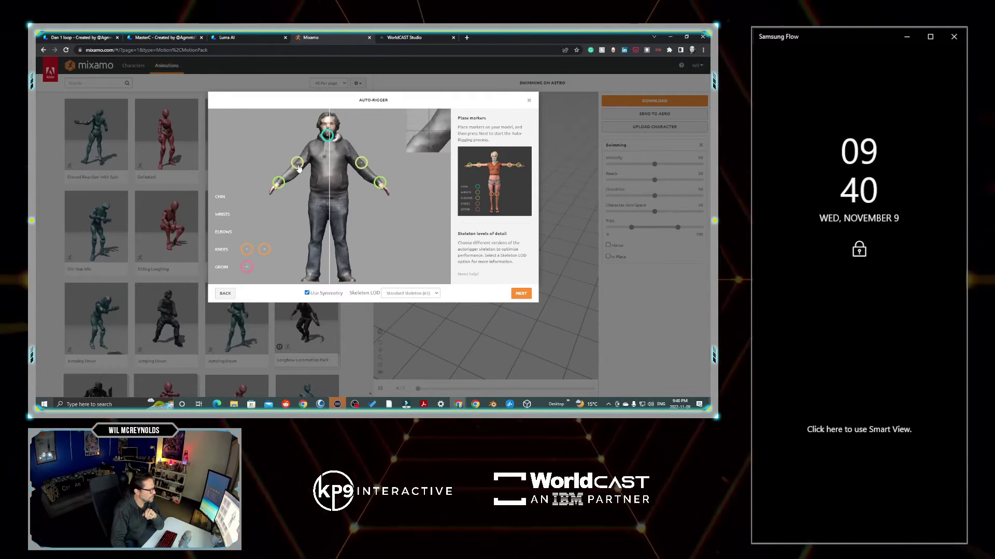
drag(247, 231, 297, 167)
mouse_move(247, 250)
mouse_down()
mouse_move(315, 239)
mouse_move(316, 218)
mouse_move(329, 208)
mouse_up()
click(521, 293)
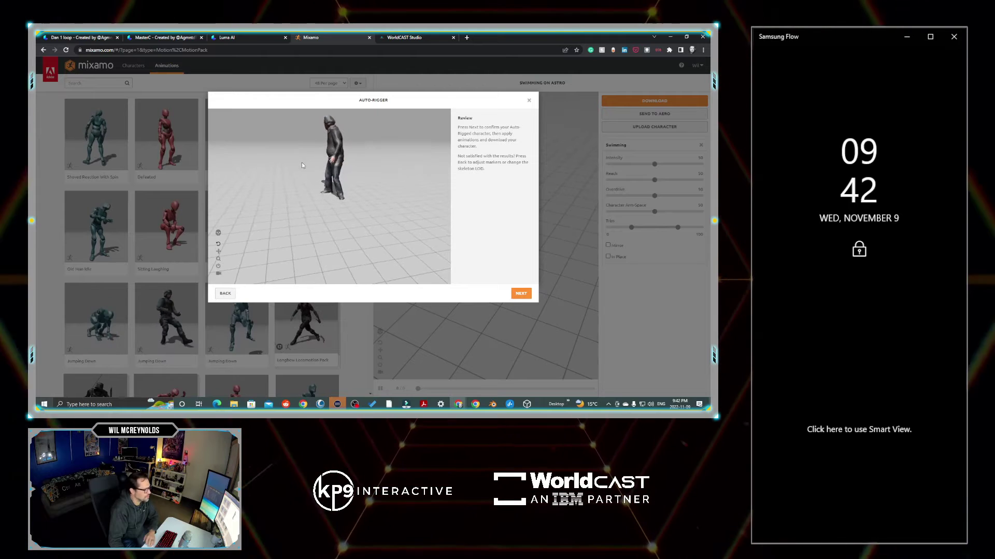
click(520, 293)
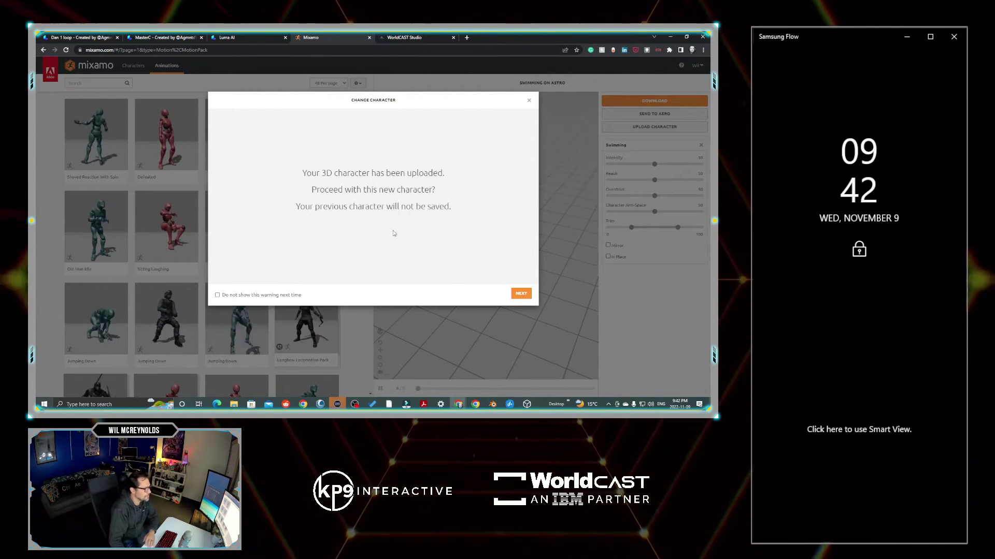
click(521, 294)
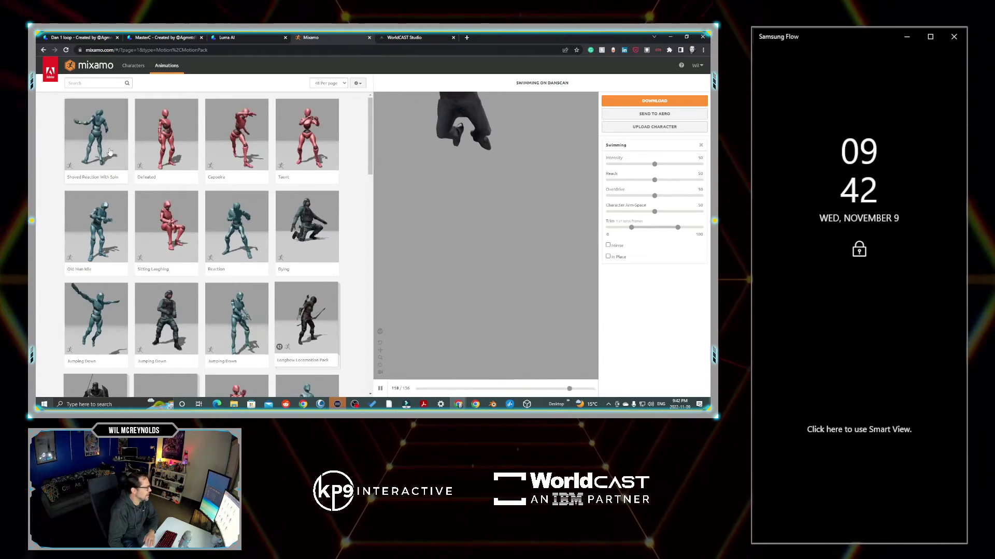
Step: Filter the animation library to the Dance genre
click(90, 83)
text(dance)
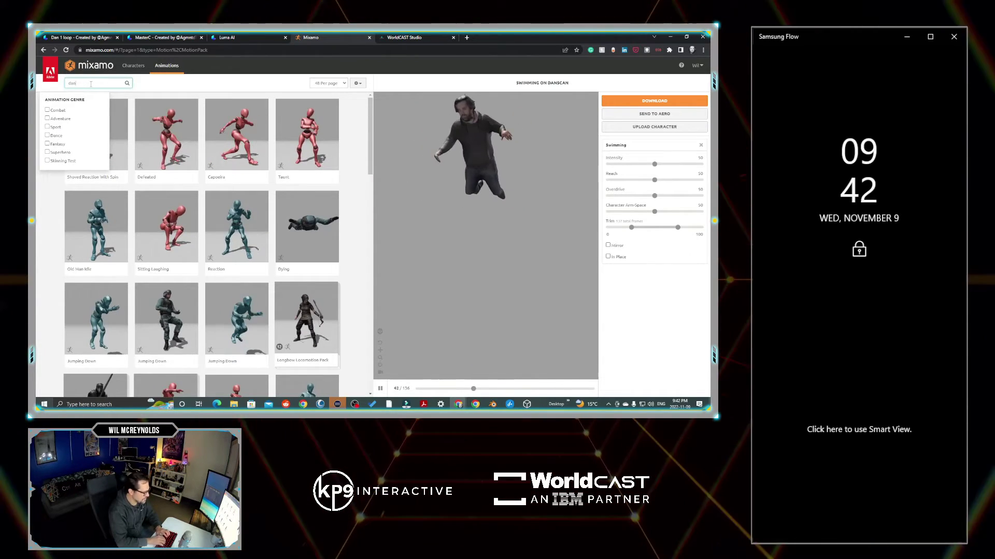
key(BackSpace)
key(BackSpace)
key(BackSpace)
key(BackSpace)
key(BackSpace)
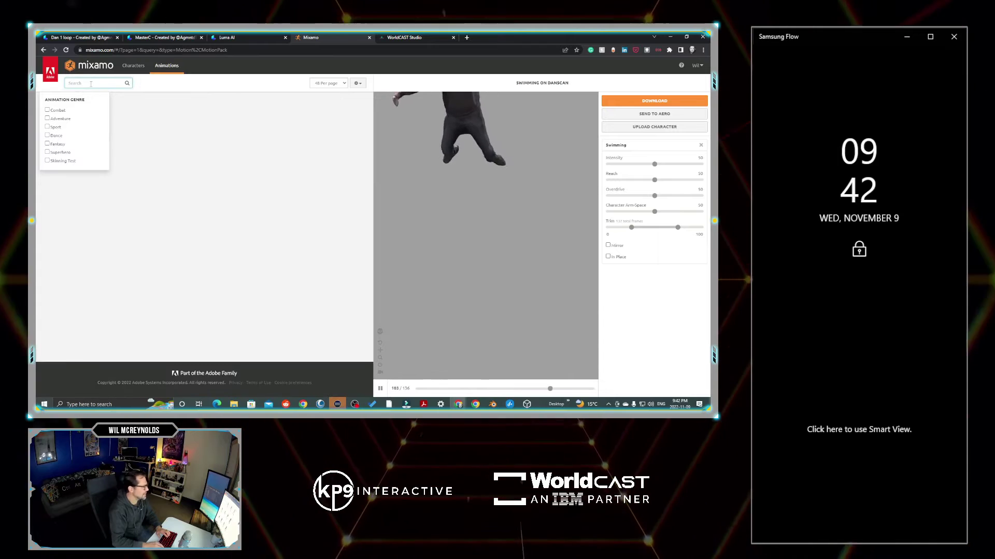
click(51, 135)
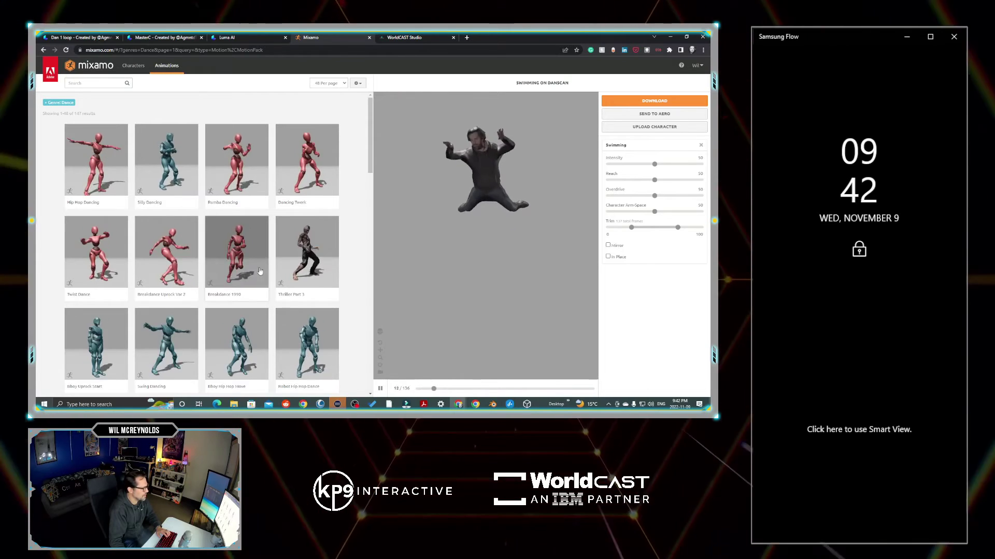
Step: Try the Robot Hip Hop Dance and House Dancing animations on the character
scroll(252, 269, down, 1)
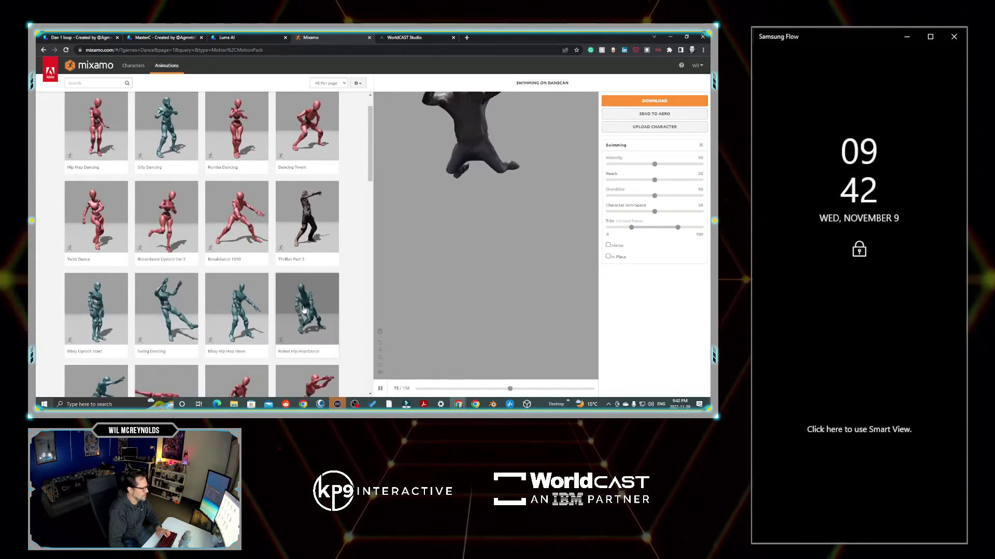
click(336, 286)
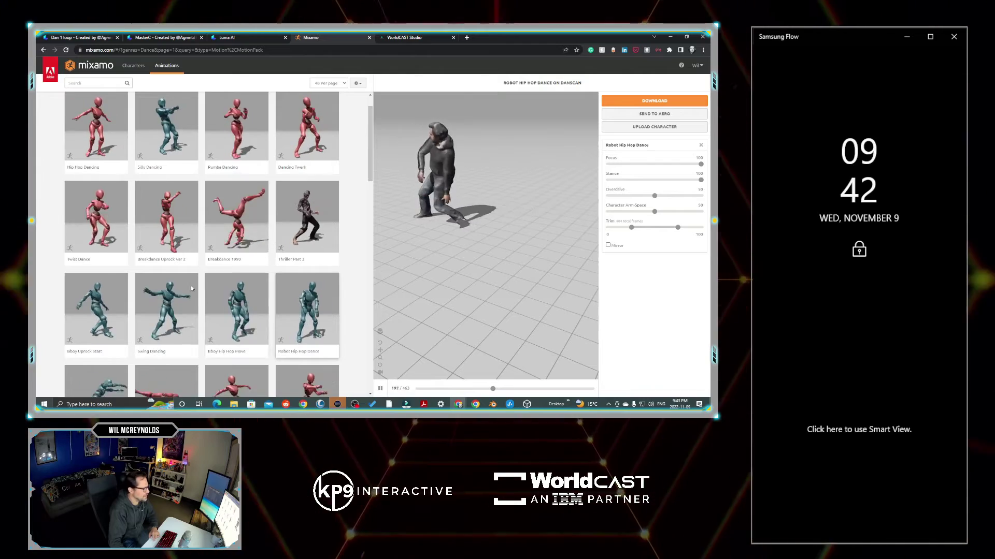
scroll(159, 288, down, 2)
click(101, 341)
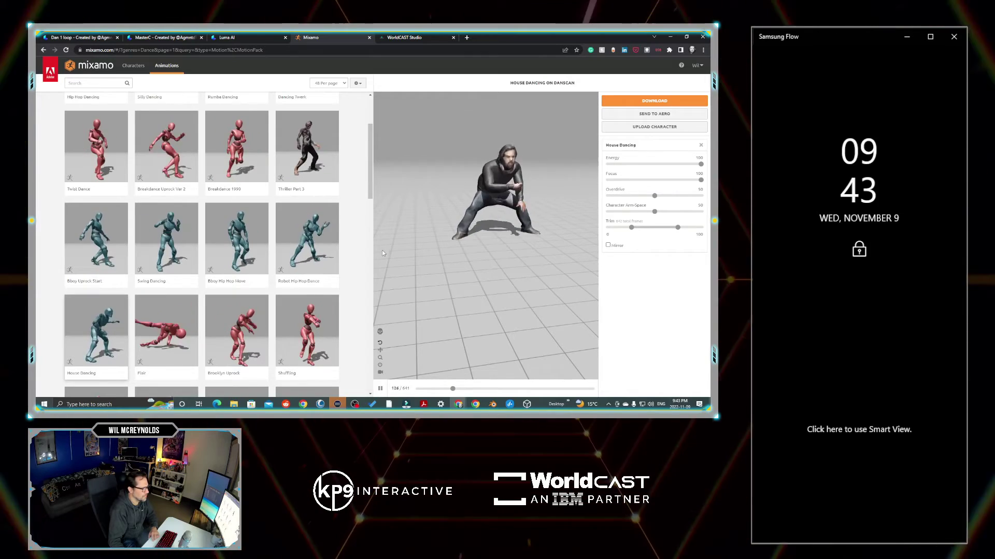
Step: Apply the Hip Hop Dancing animation shown on the teal figure, next to Samba Dancing, to the character
scroll(223, 293, down, 2)
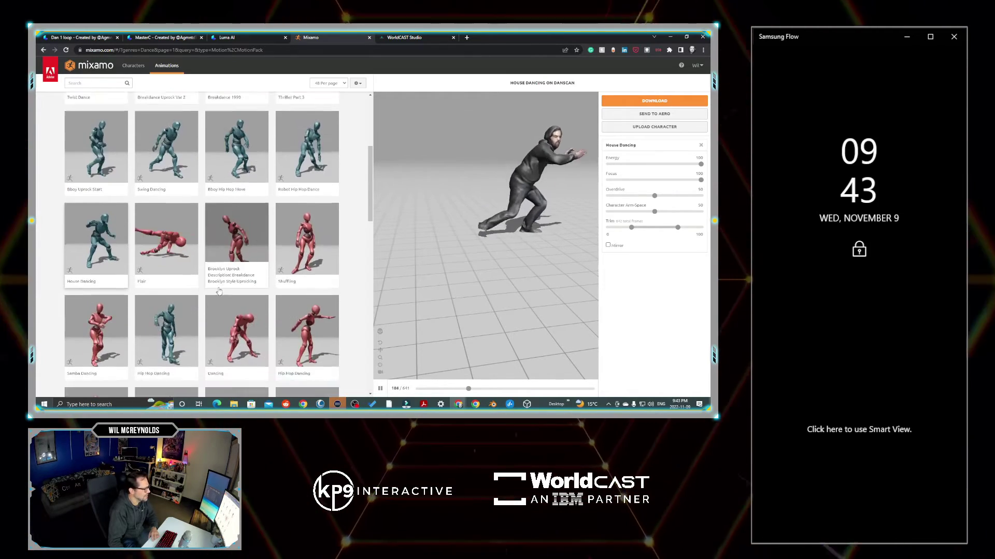
scroll(195, 287, down, 2)
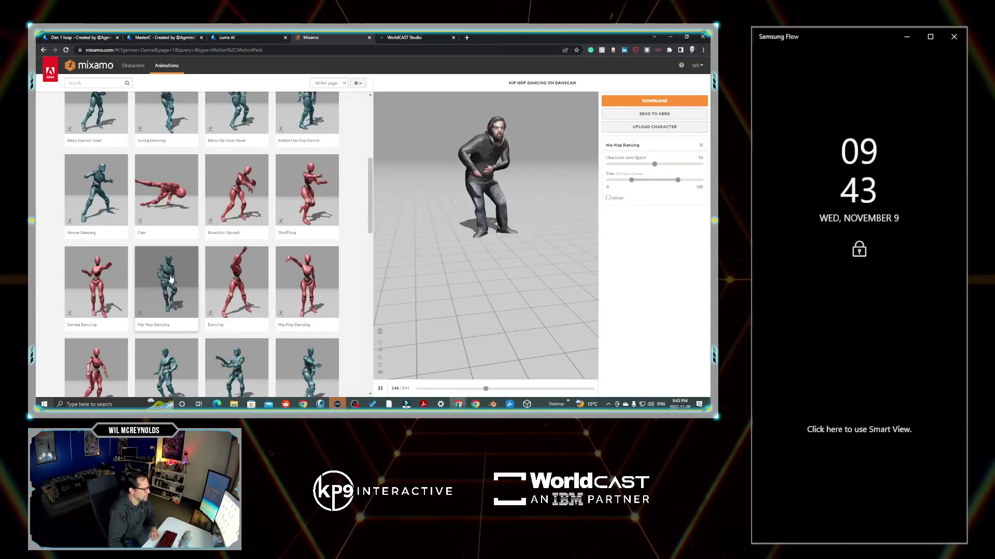
click(171, 280)
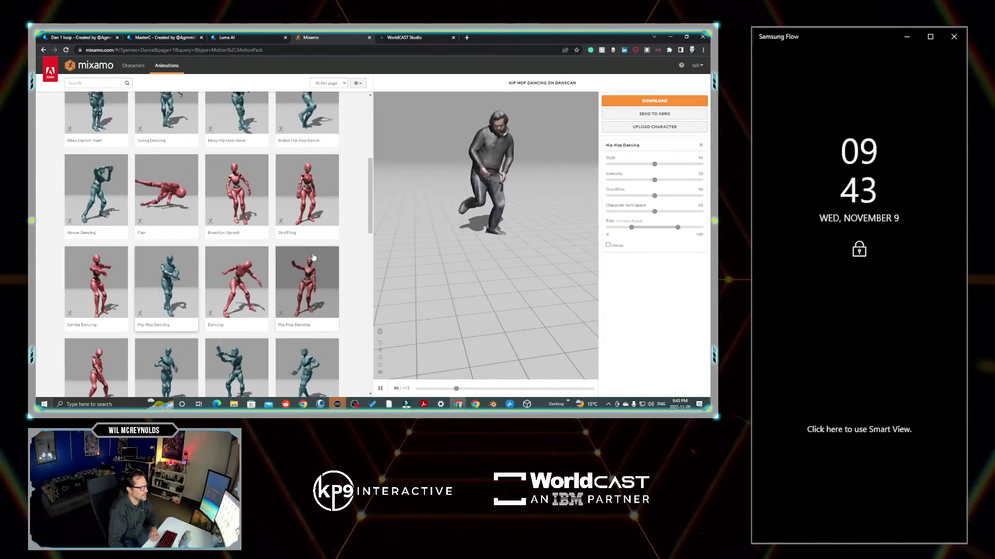
Step: Download the animated character in FBX Binary format with skin and no keyframe reduction
click(655, 102)
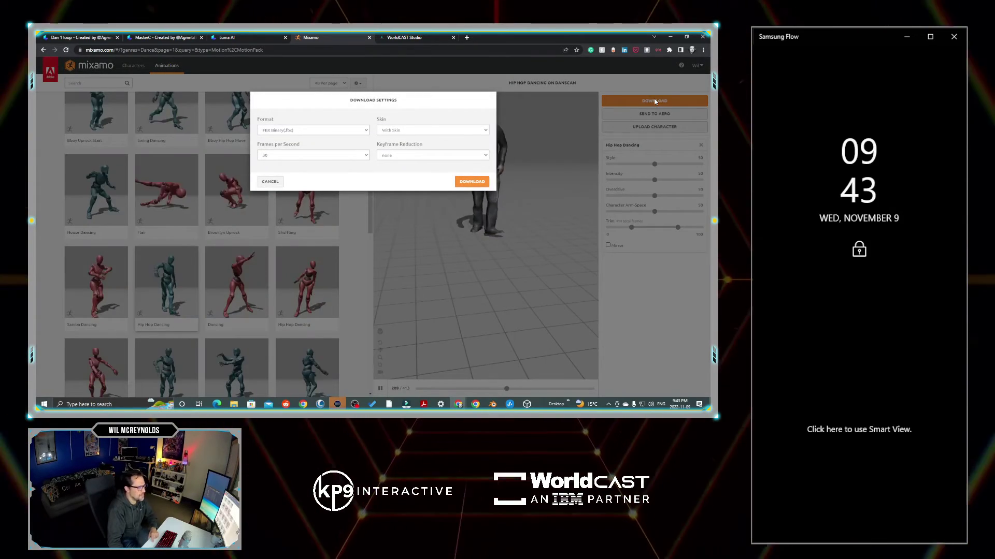
click(322, 130)
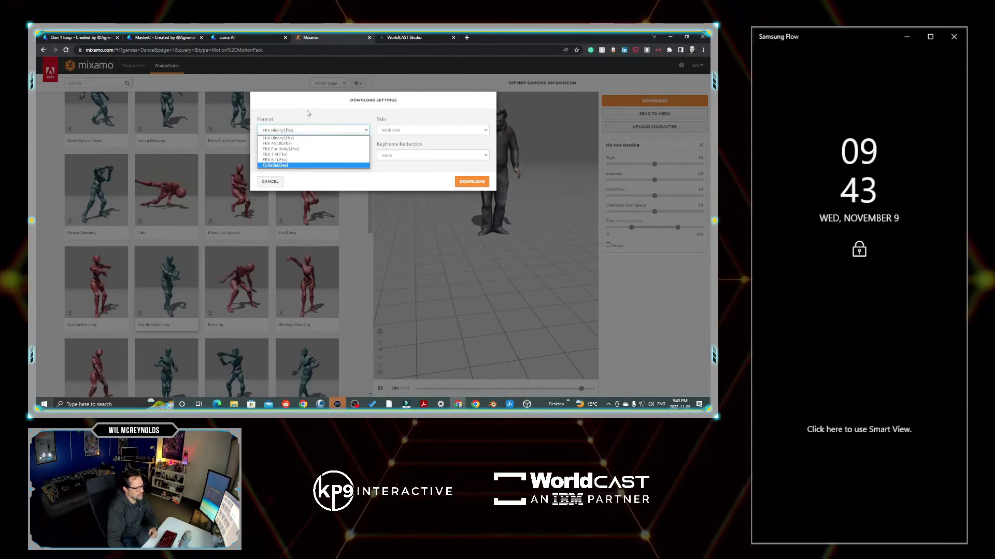
click(289, 136)
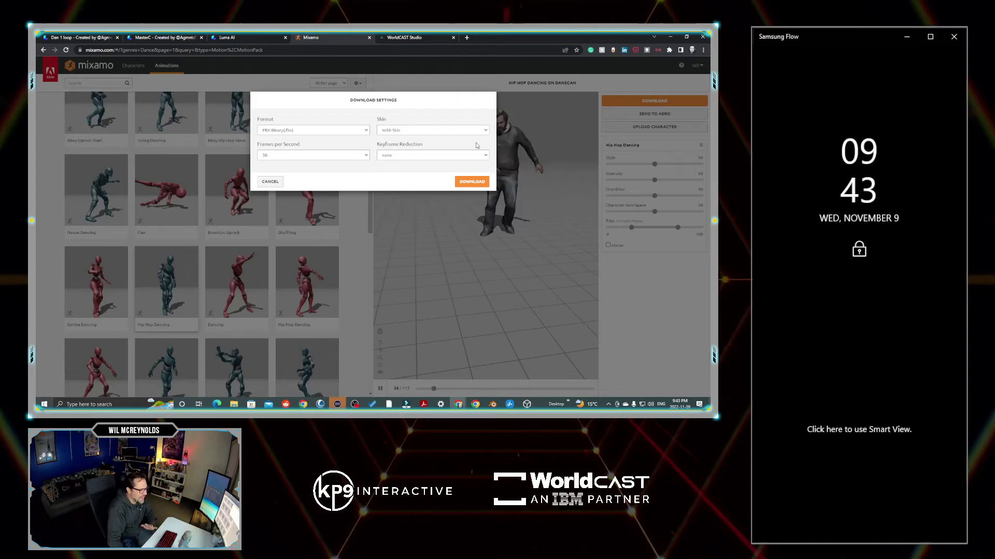
click(472, 181)
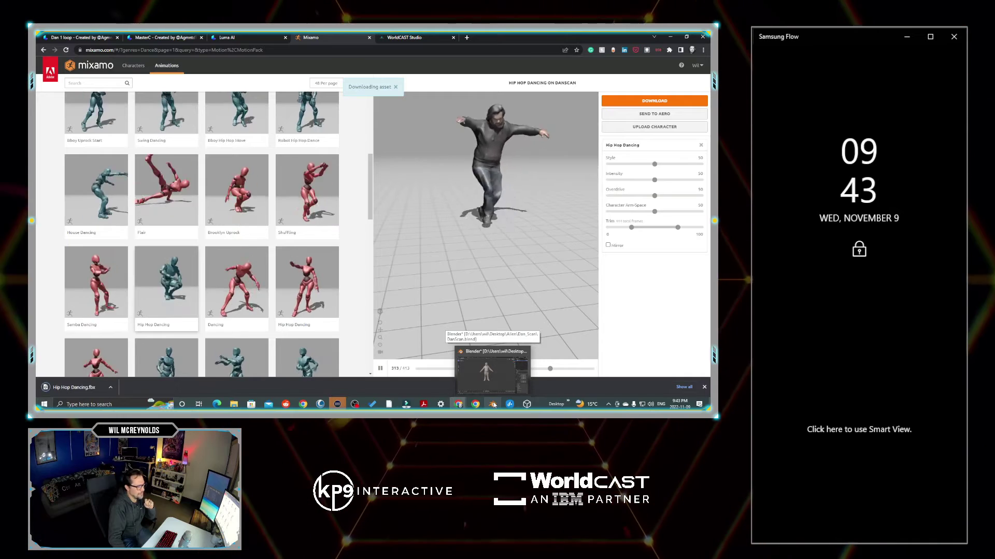
Step: Switch to Blender and import Hip Hop Dancing.fbx from the Downloads folder
click(494, 405)
click(51, 44)
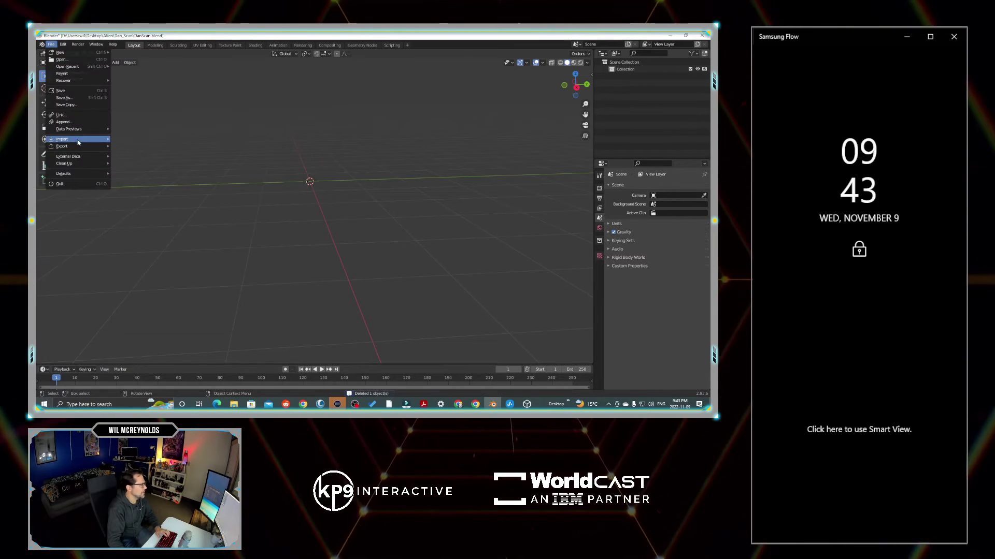
mouse_move(77, 139)
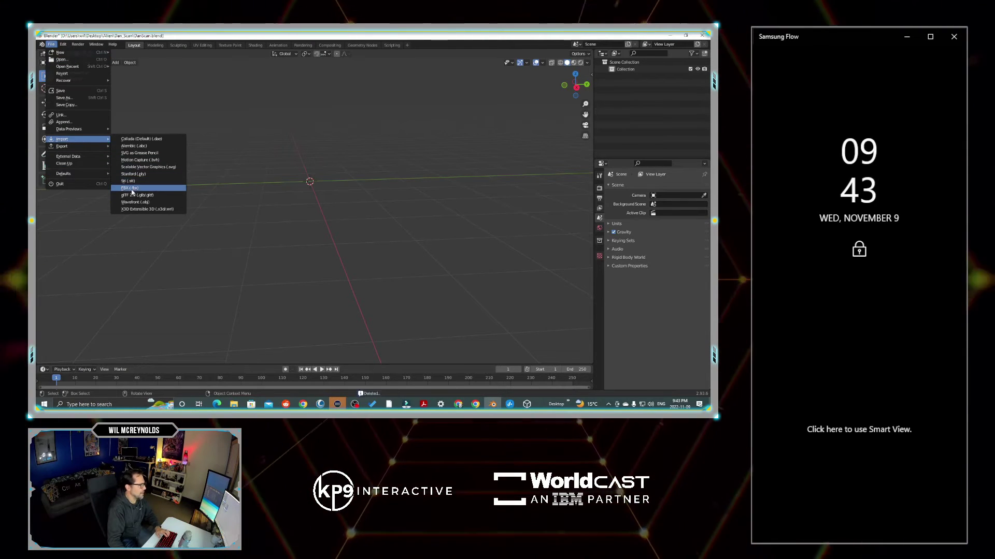
click(130, 188)
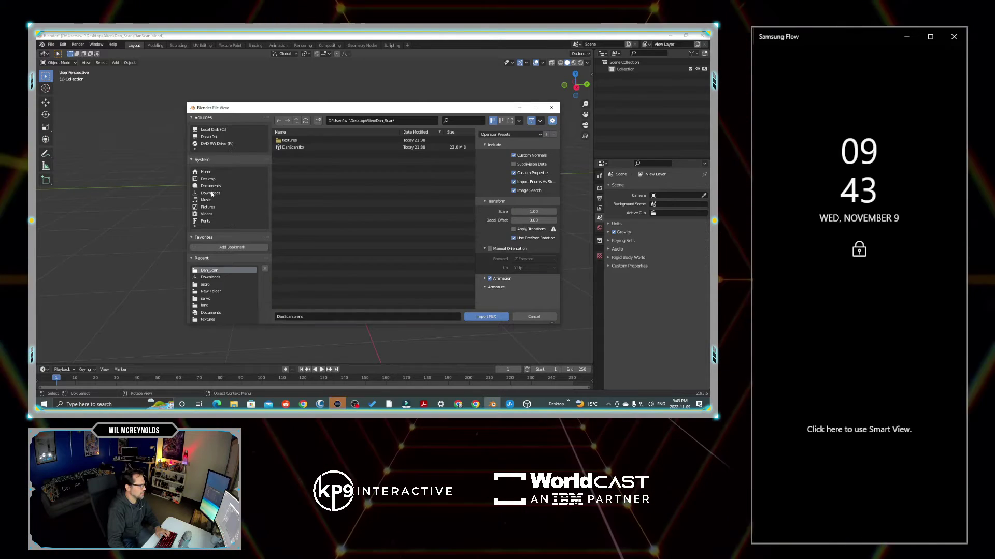
click(212, 194)
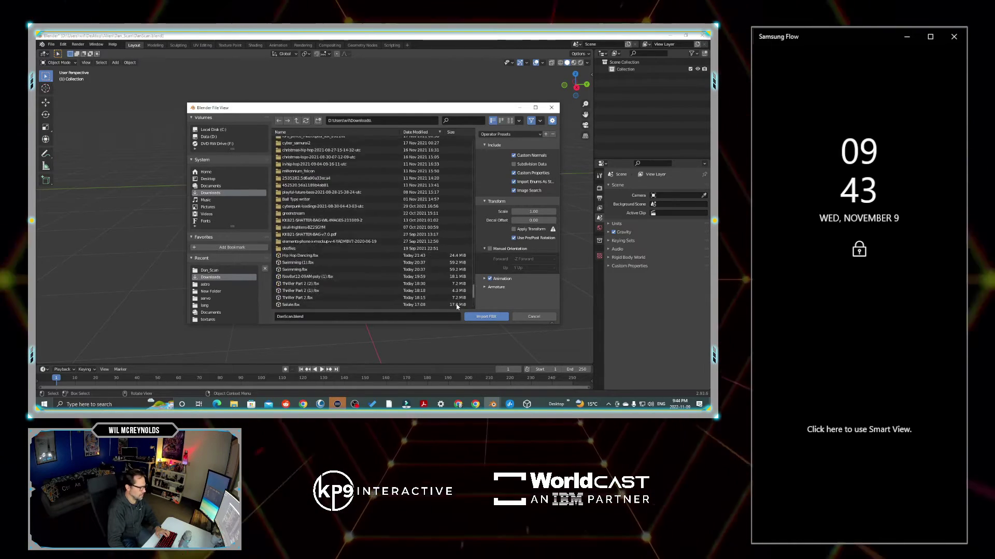
double_click(399, 224)
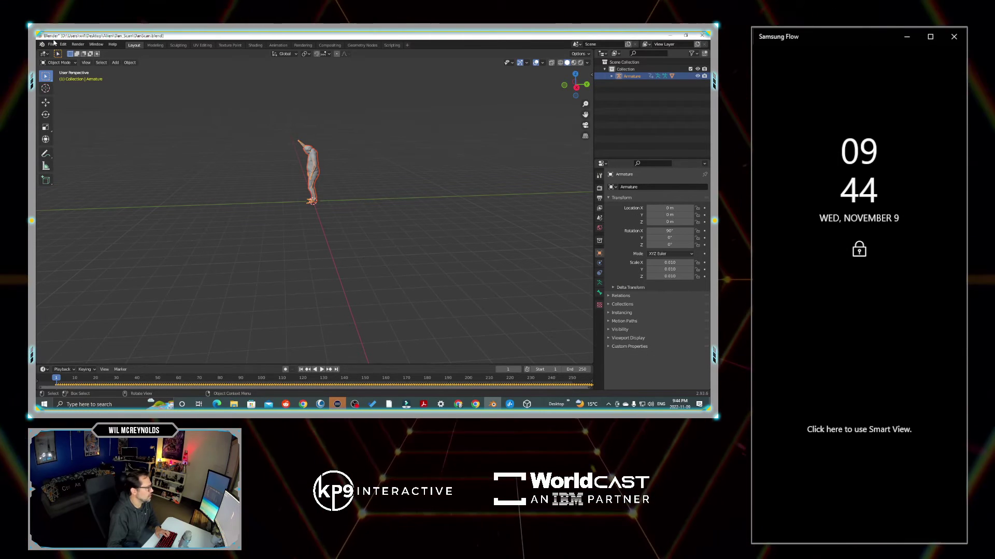
Step: Show the imported figure in the Shading workspace and export it as glTF Binary DanScan.glb to the Dan_Scan folder
click(253, 45)
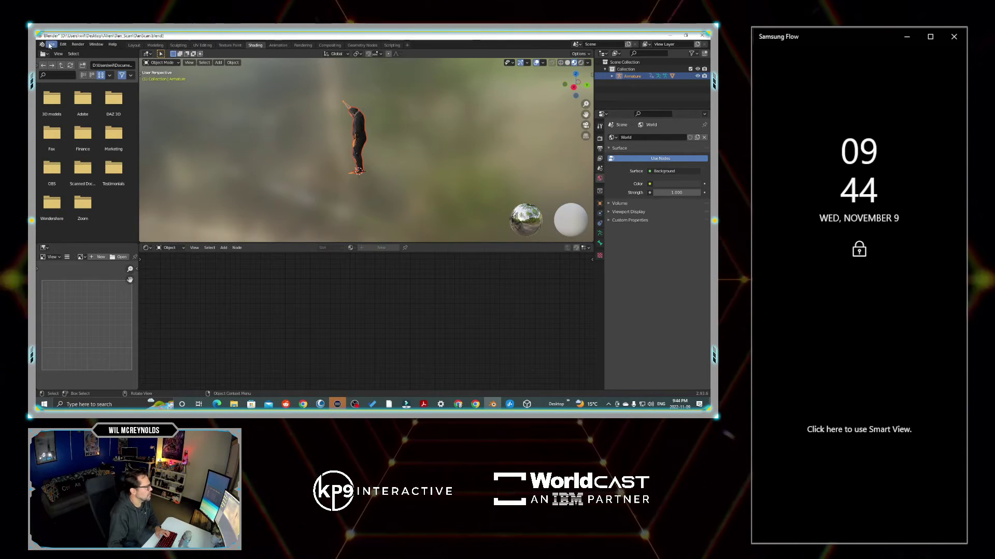
click(52, 44)
mouse_move(85, 149)
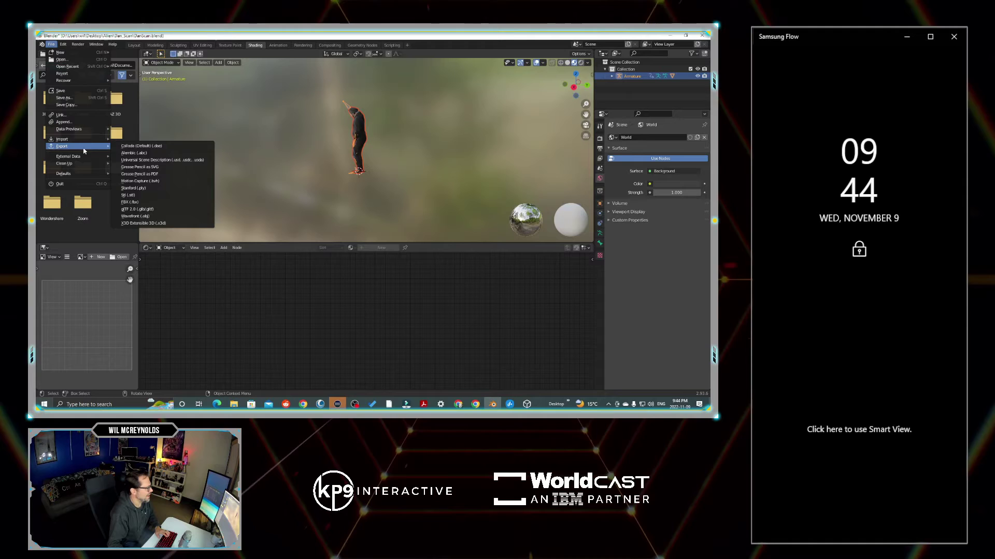
click(144, 209)
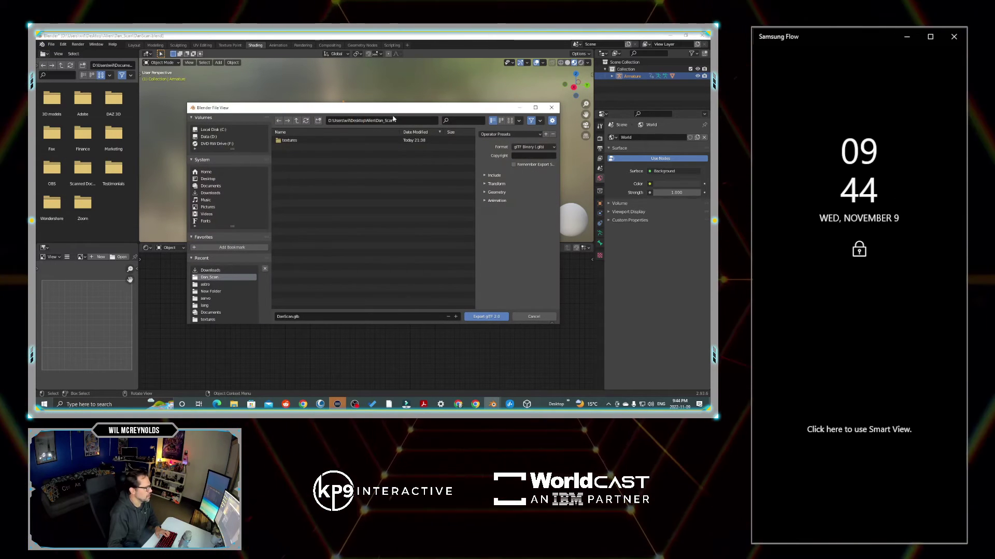
click(293, 317)
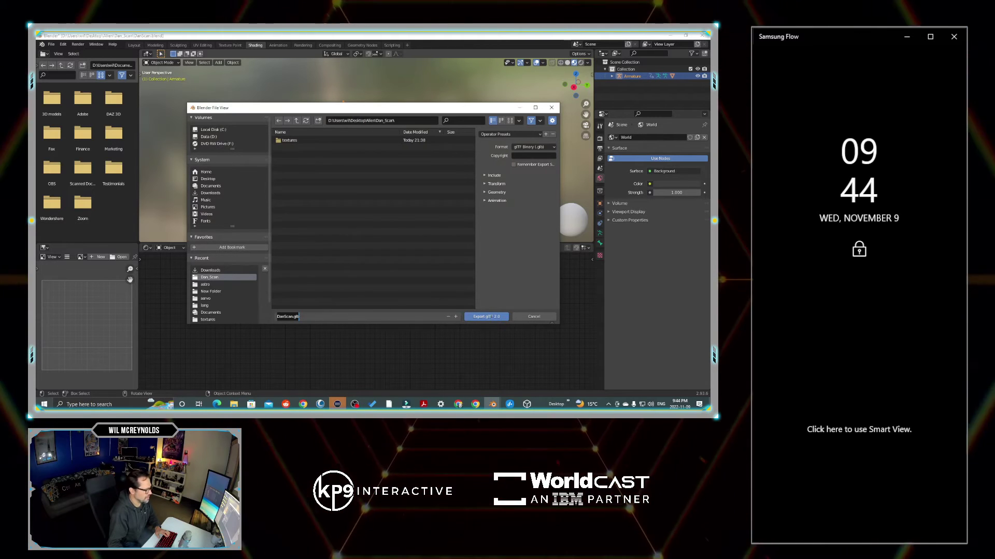
key(Return)
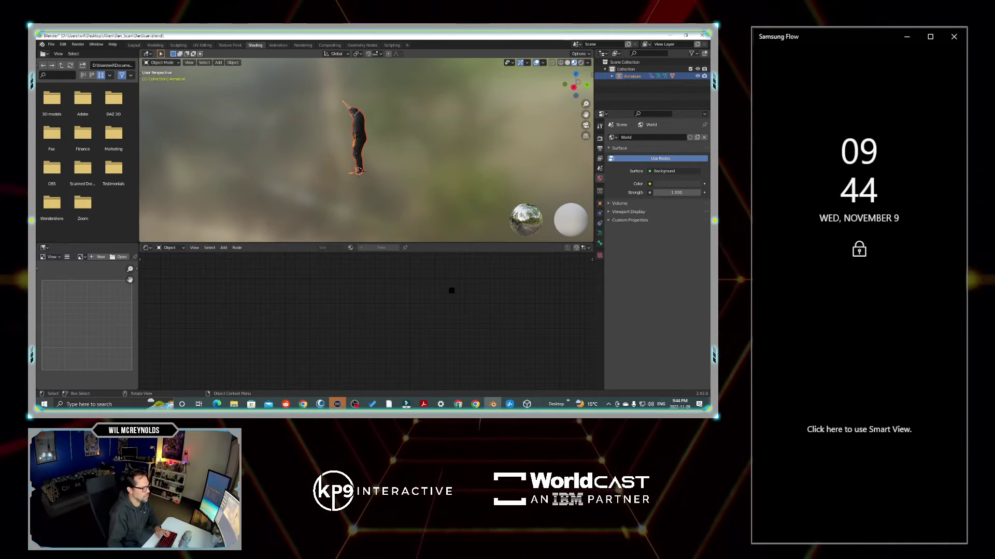
Step: Switch to WorldCAST Studio in the browser and create a ShowCAST named DanScan with a size of 72 inches
key(alt+Tab)
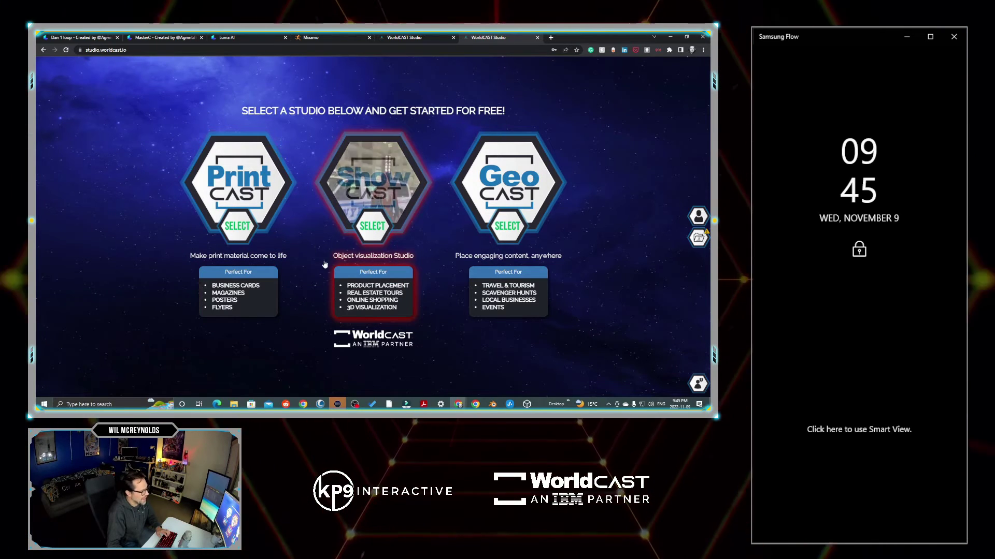
click(380, 224)
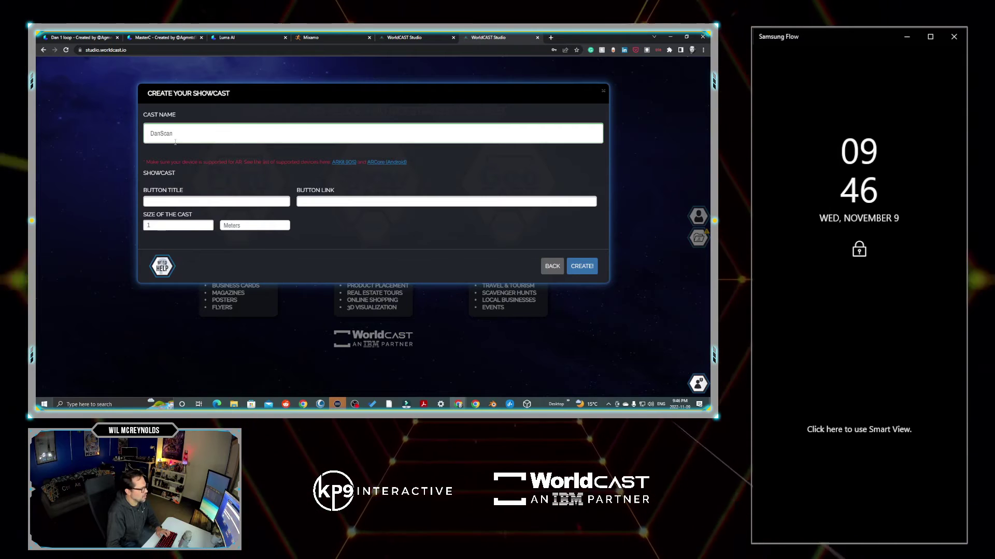
key(Tab)
key(alt+Down)
key(Down)
key(Down)
key(Down)
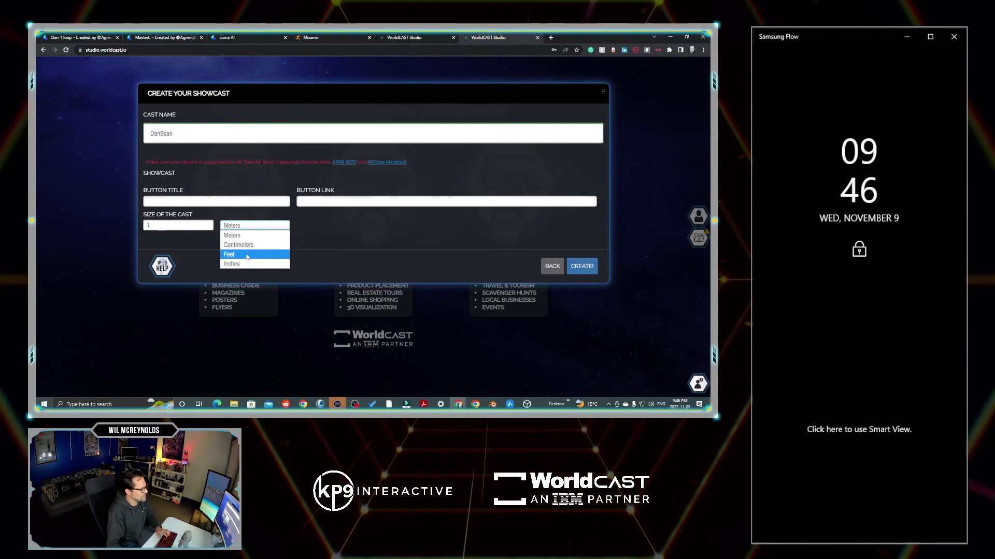
key(Return)
click(237, 229)
click(221, 259)
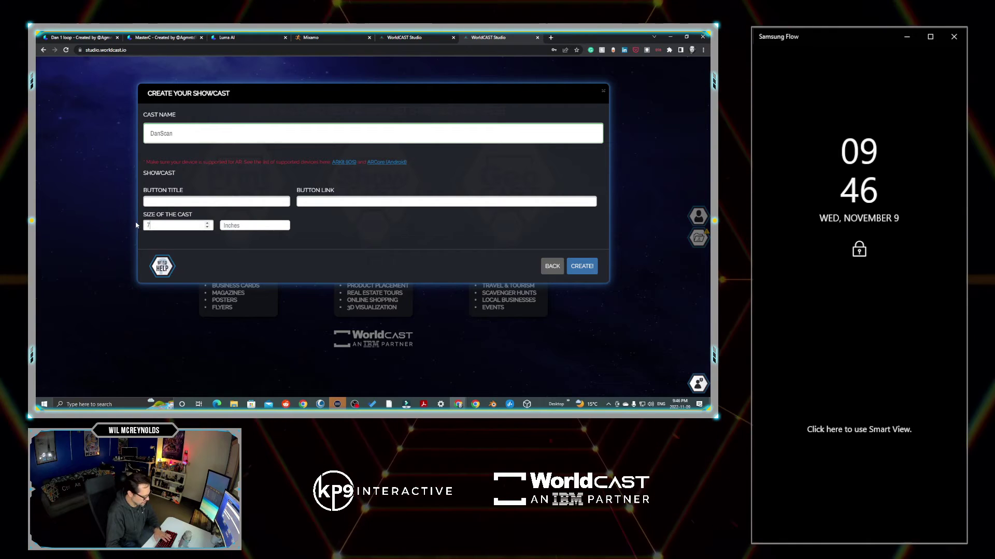
click(582, 267)
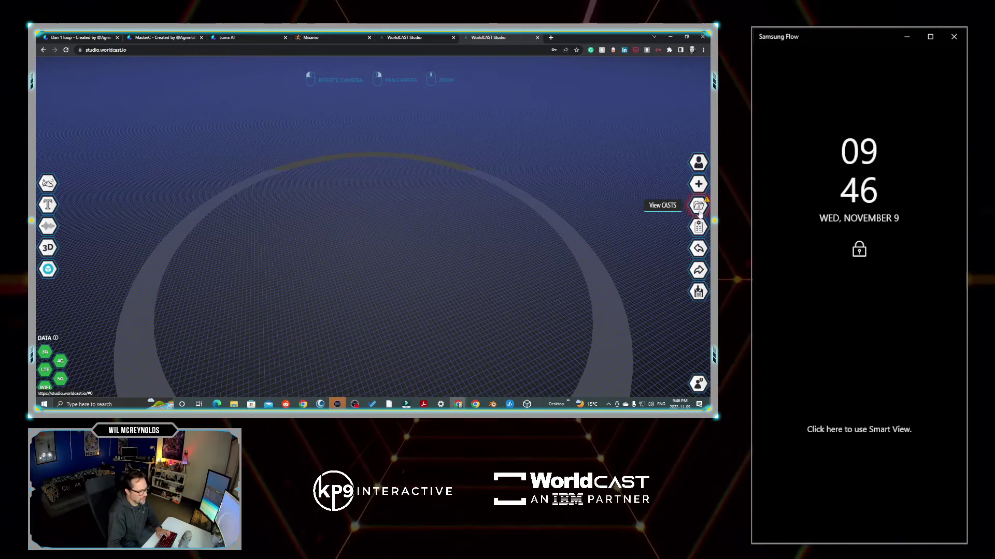
Step: Change the size unit to Feet in the DanScan cast properties and update the cast
click(698, 227)
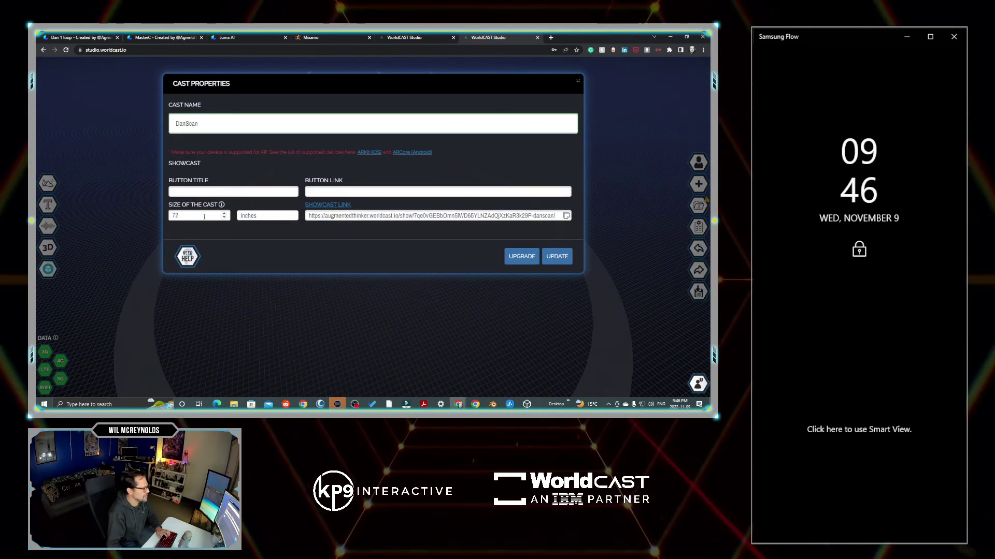
click(267, 215)
click(265, 228)
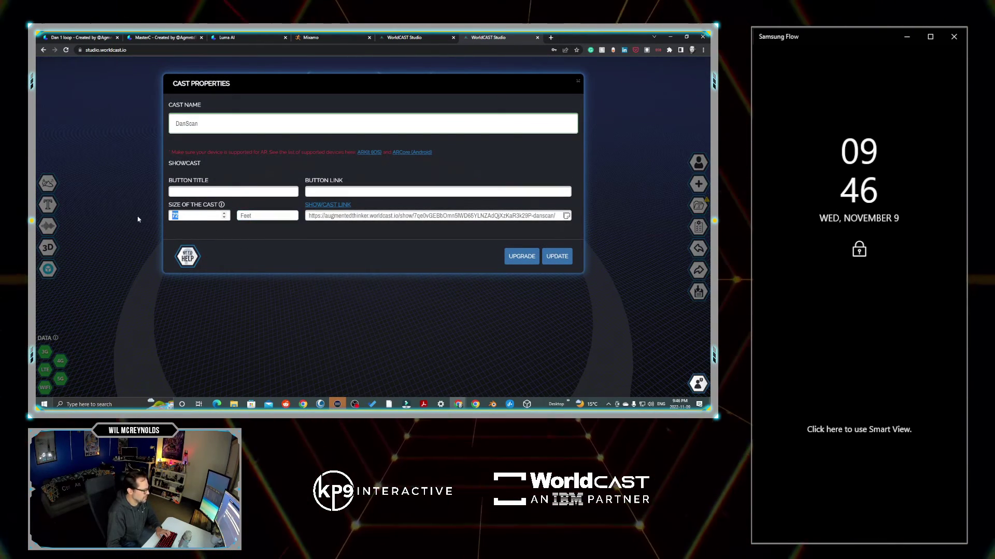
click(558, 257)
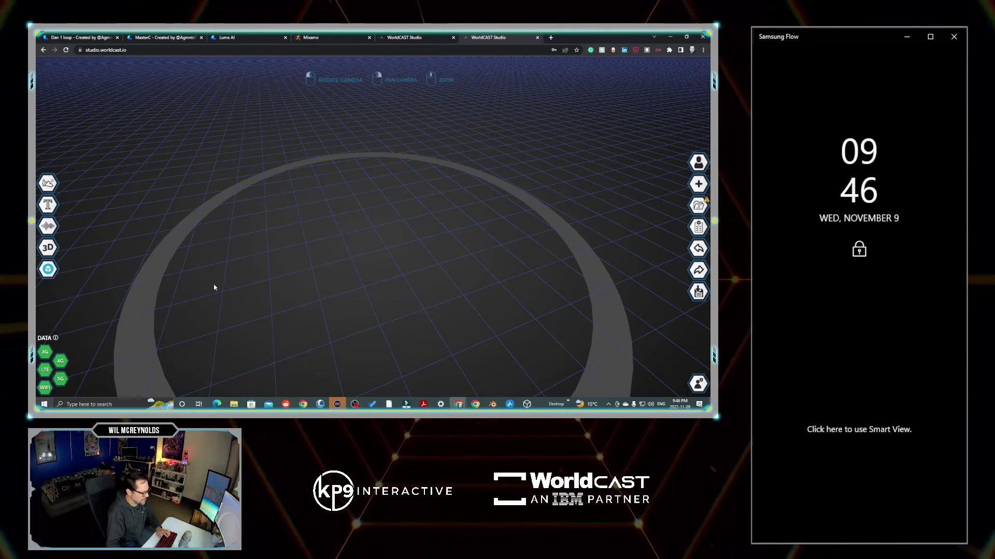
Step: Upload DanScan.glb from the Dan_Scan folder as a custom 3D object into the DanScan cast
drag(439, 246, 371, 228)
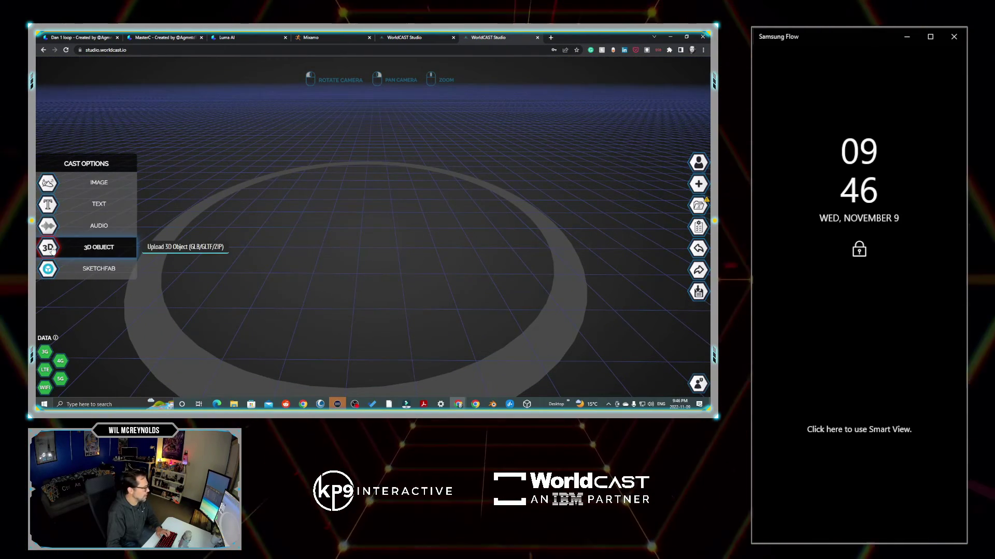
click(80, 246)
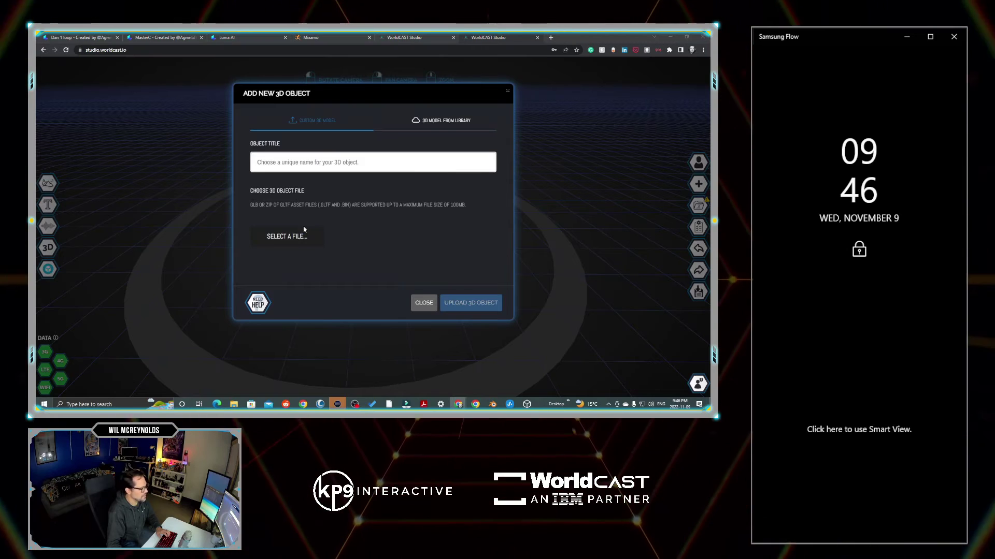
click(290, 235)
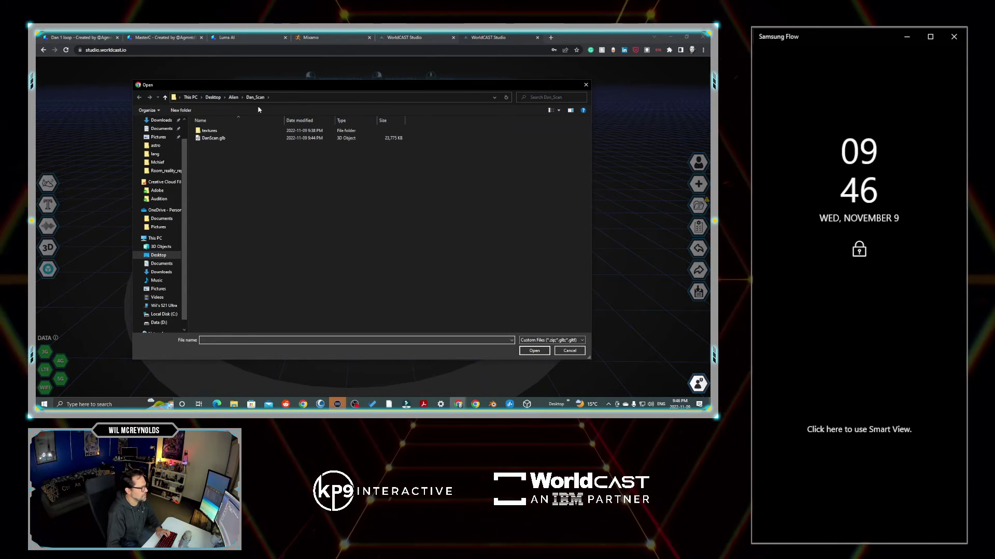
double_click(209, 139)
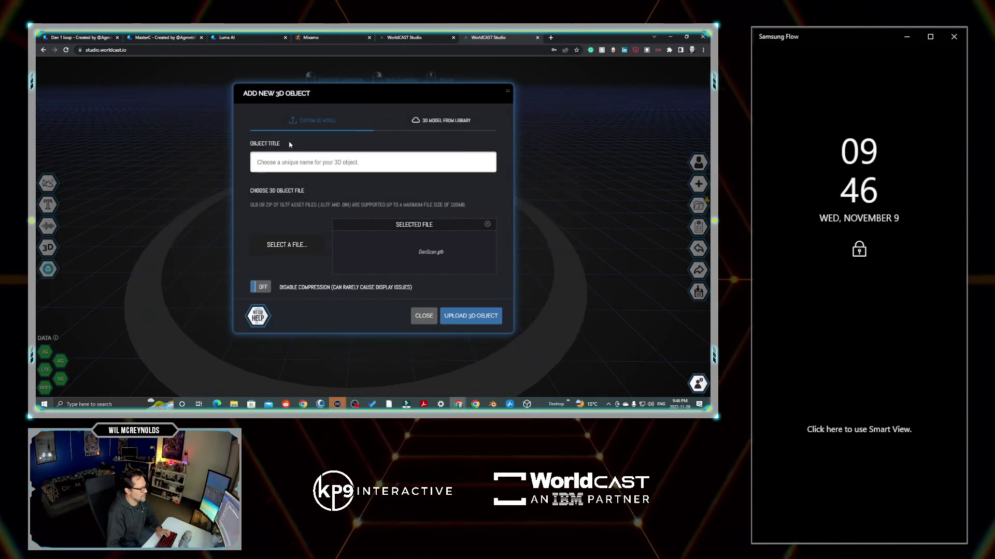
click(471, 317)
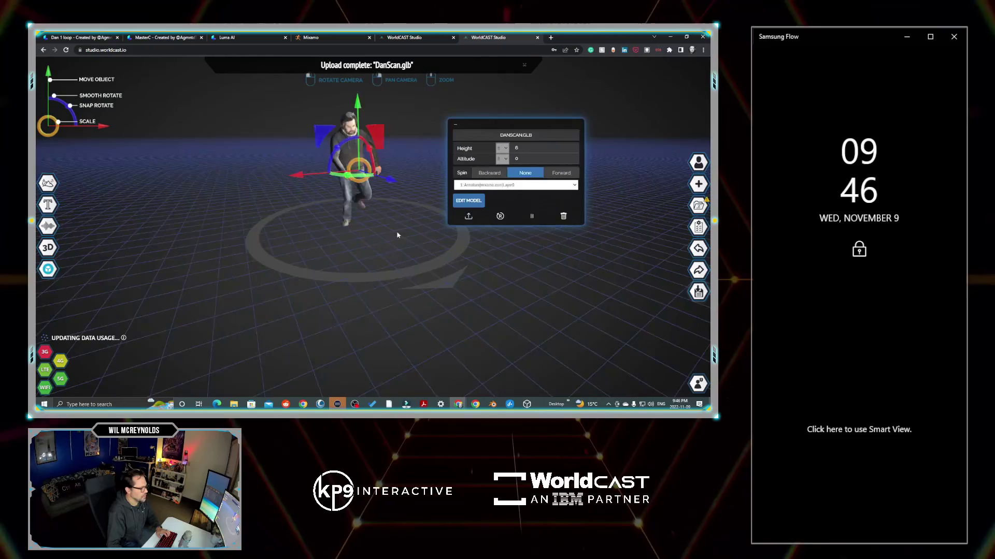
Step: Look briefly at the other open cast, and save and publish the DanScan cast with the free Creator package
click(402, 37)
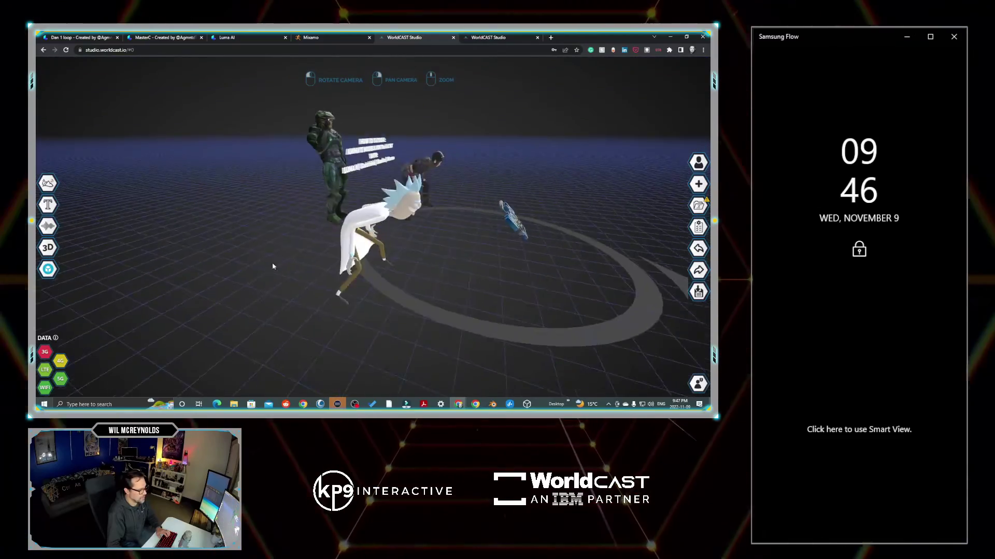
key(ctrl+Tab)
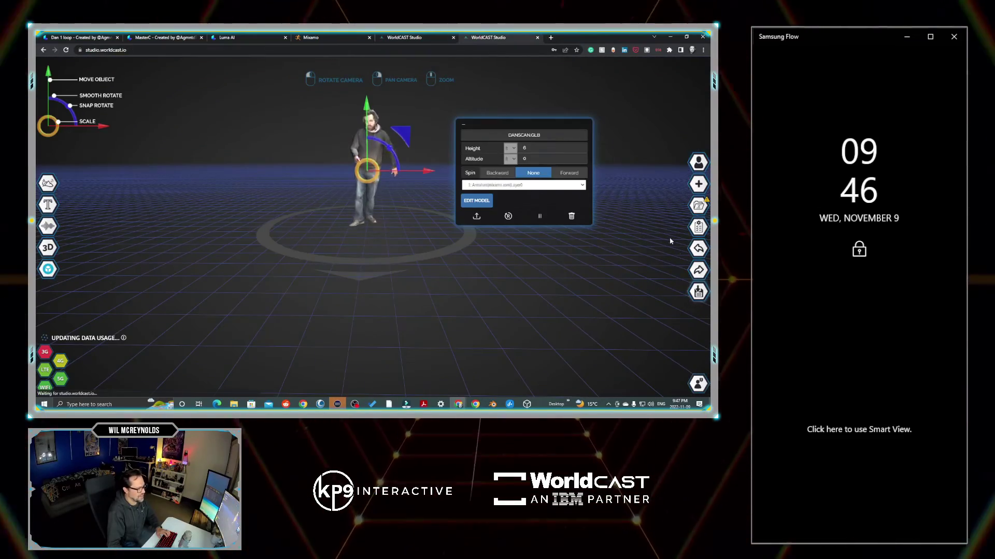
click(698, 291)
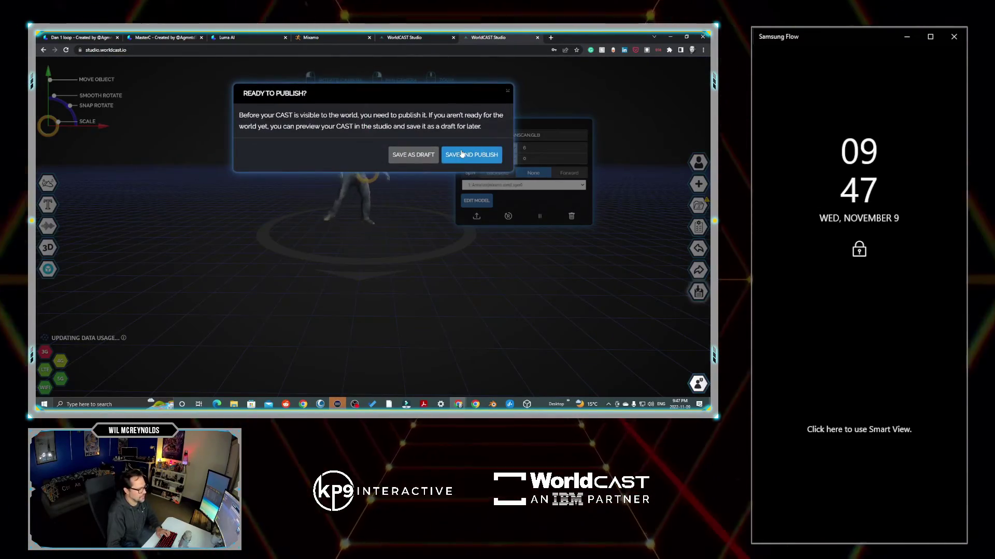
click(472, 156)
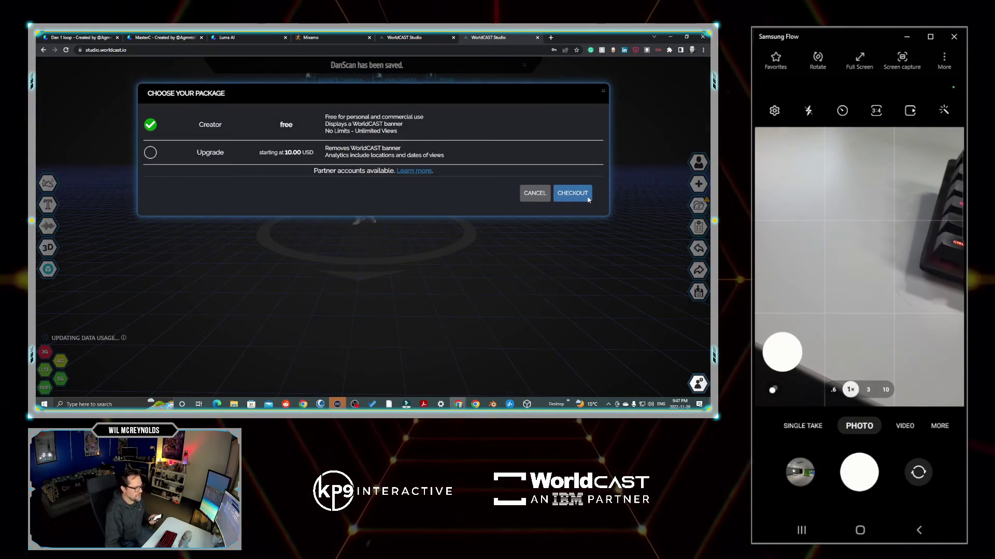
click(572, 193)
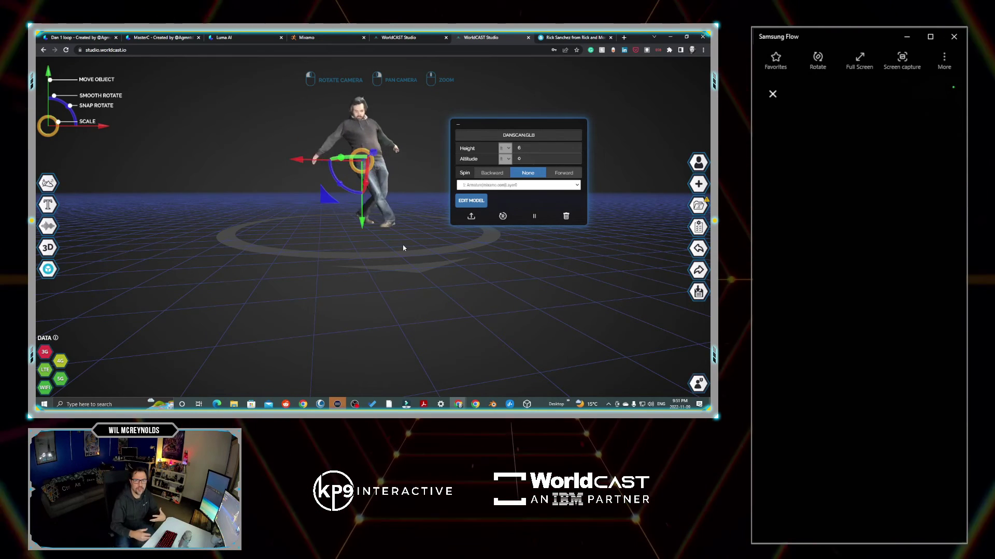
drag(384, 251, 424, 259)
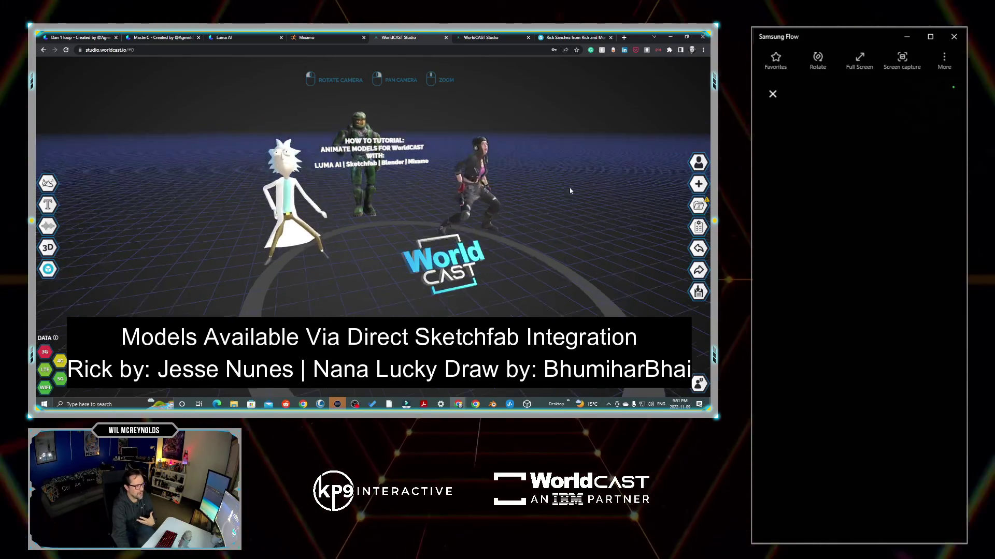
mouse_move(570, 187)
mouse_down()
mouse_move(190, 183)
mouse_move(221, 195)
mouse_up()
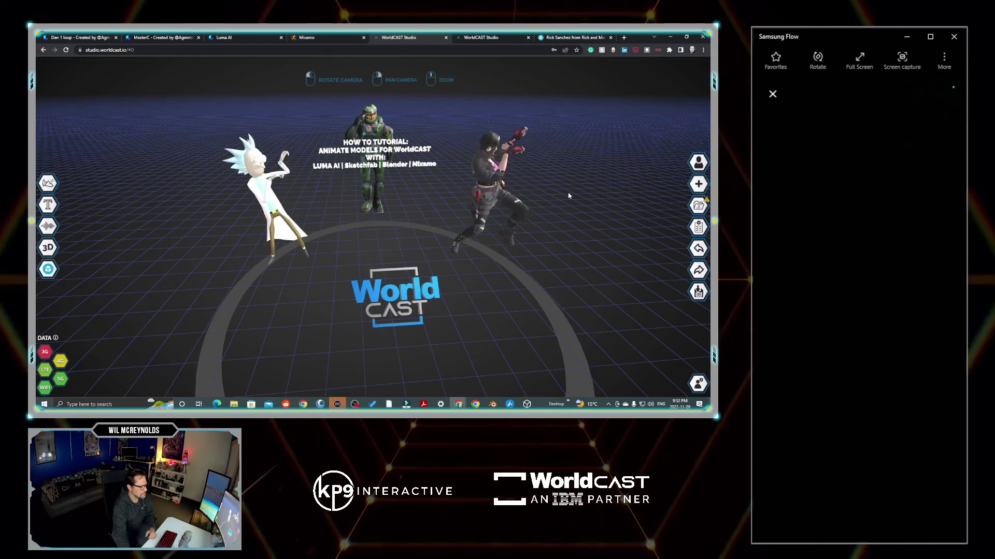
scroll(573, 190, down, 1)
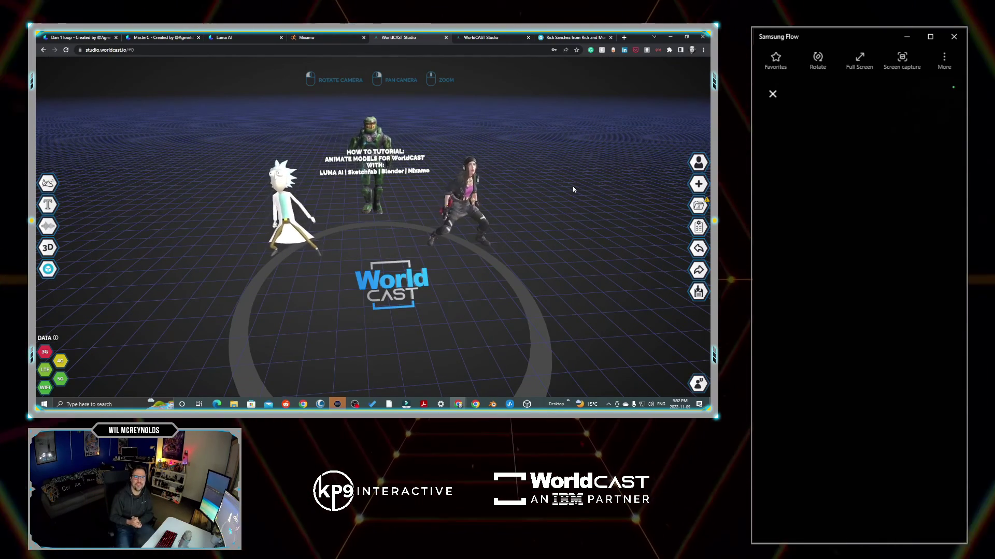